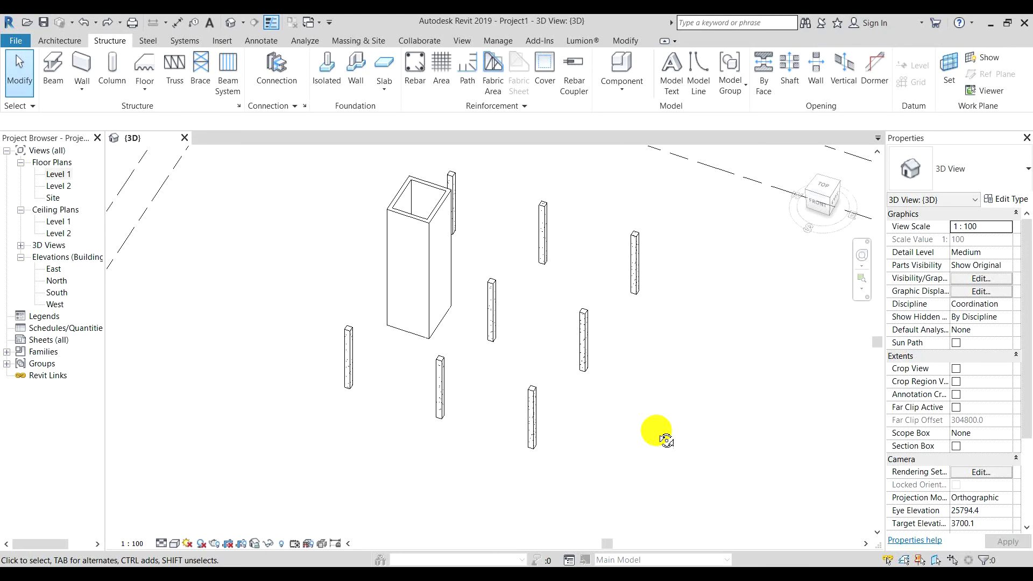
- Open the Level 1 floor plan
middle_click_drag(667, 440, 595, 341, "shift")
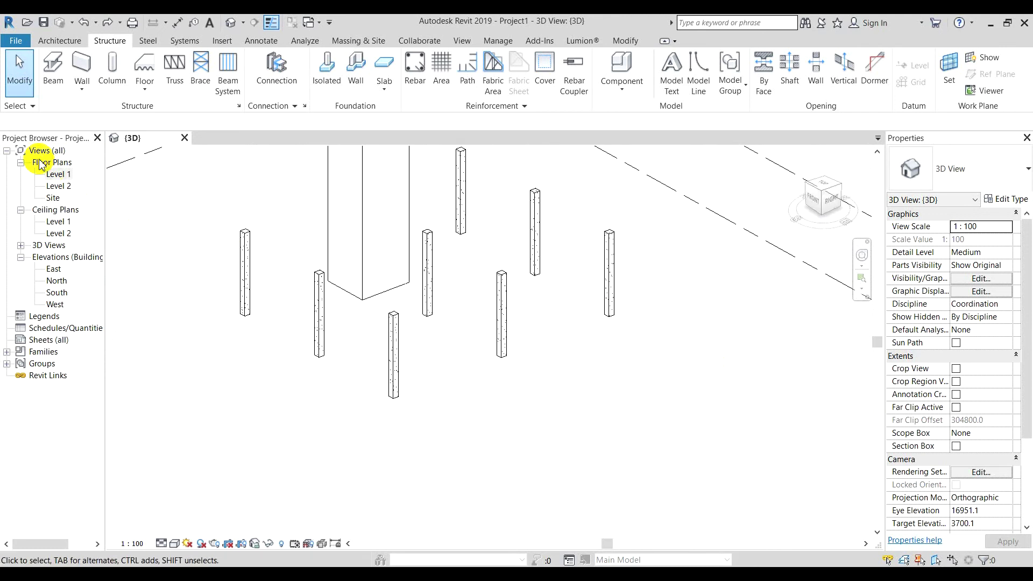
double_click(50, 177)
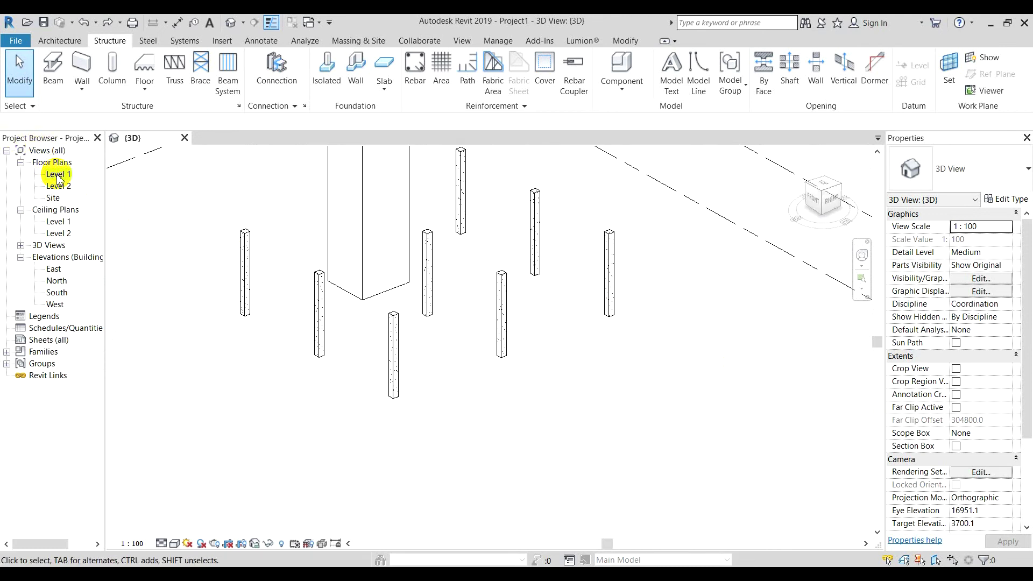
scroll(563, 370, "up", 3)
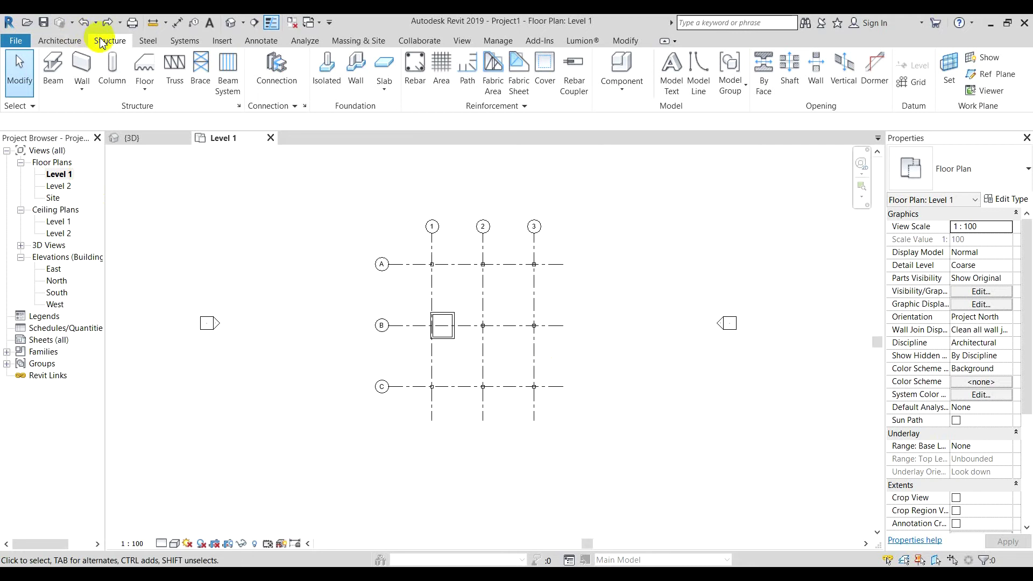
- Start placing an isolated foundation, agree to load a family, and browse the Structural Foundations folder of the US Metric library
left_click(328, 74)
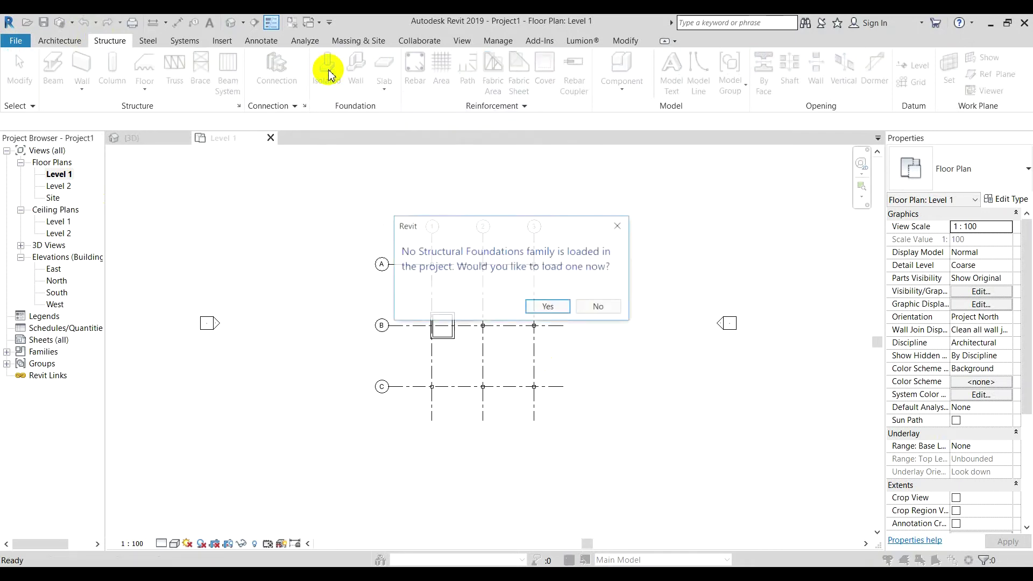
left_click_drag(508, 223, 456, 201)
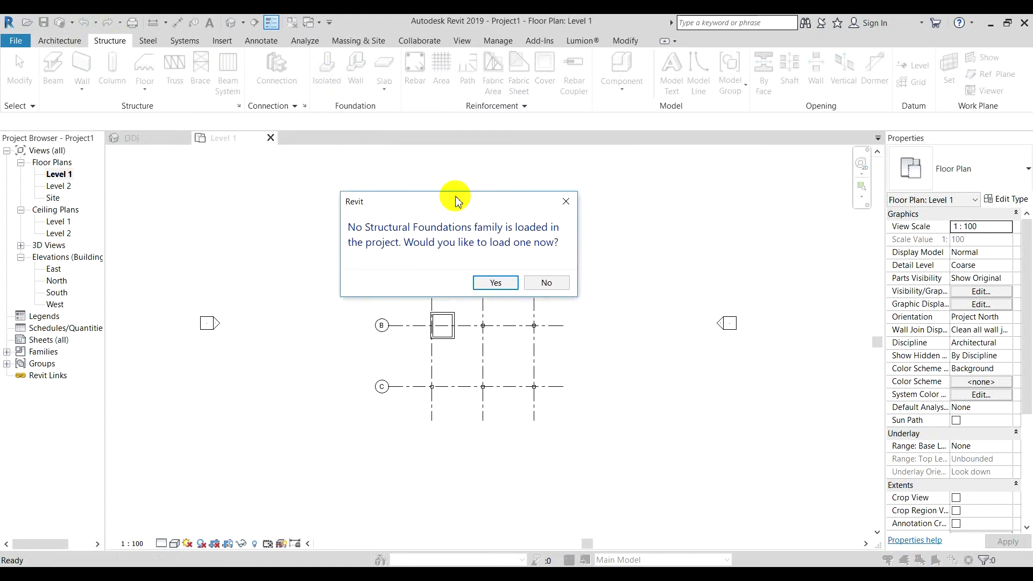
left_click(495, 285)
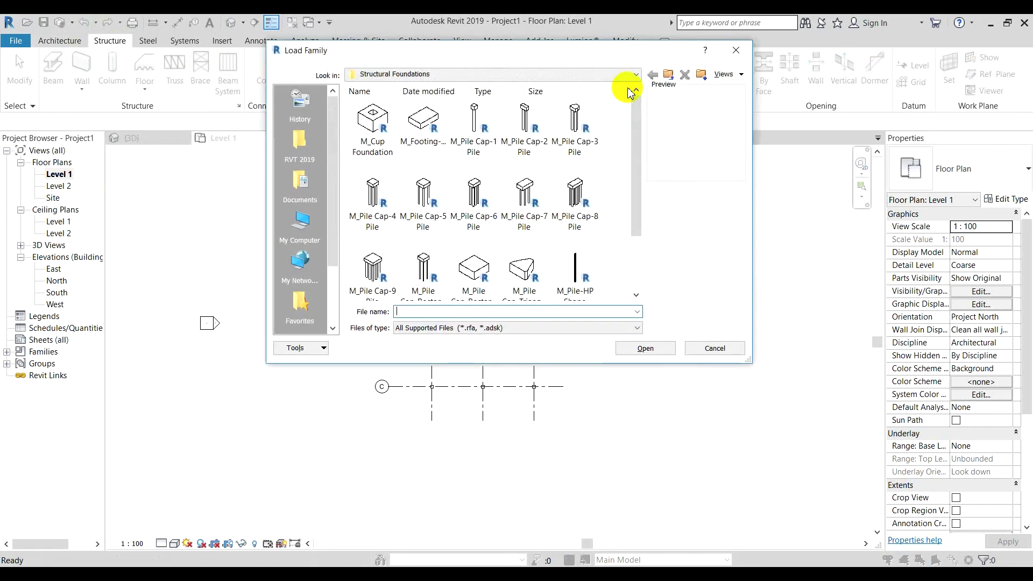
scroll(506, 172, "down", 3)
scroll(452, 203, "up", 3)
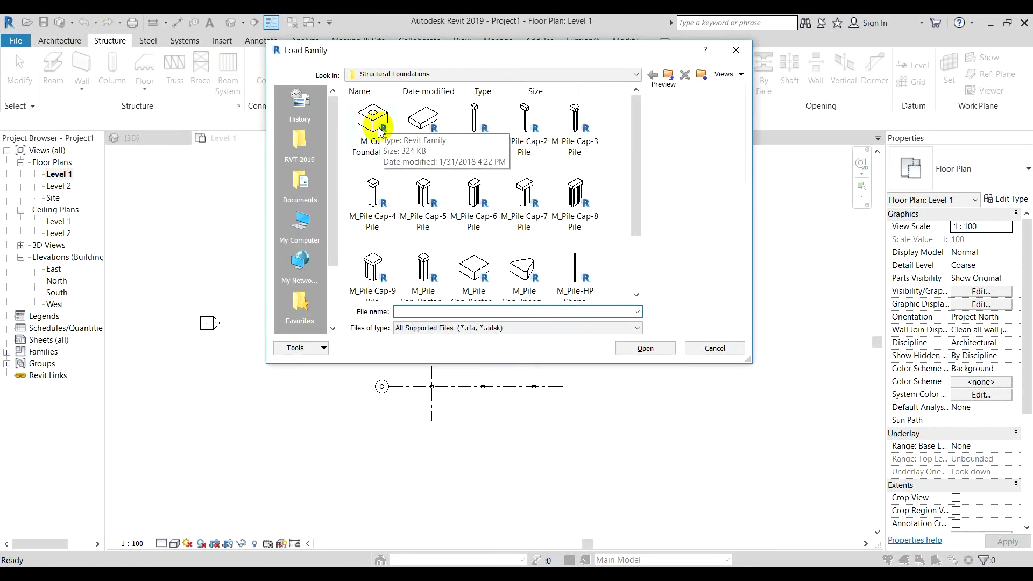
scroll(392, 134, "down", 2)
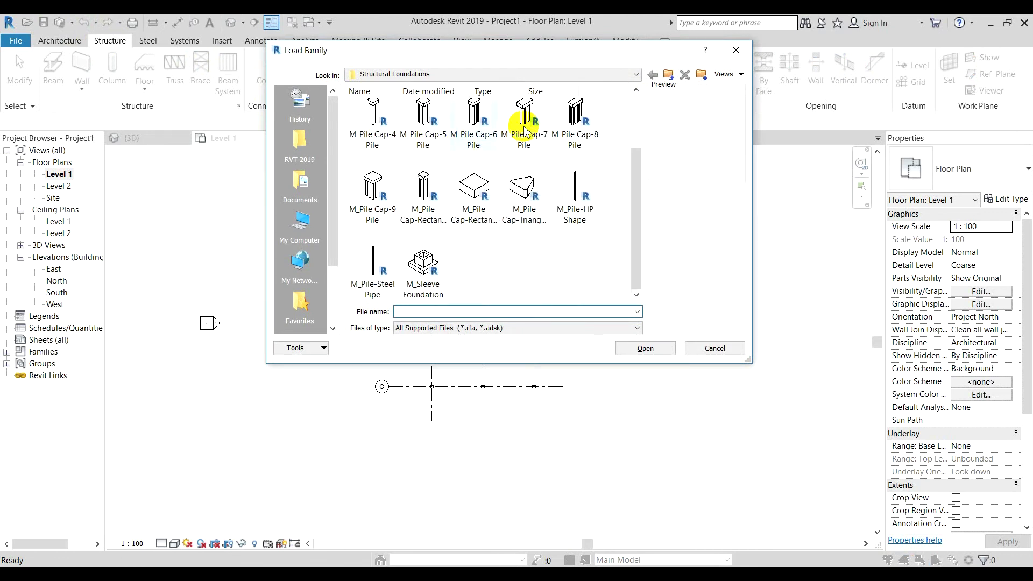
left_click(635, 74)
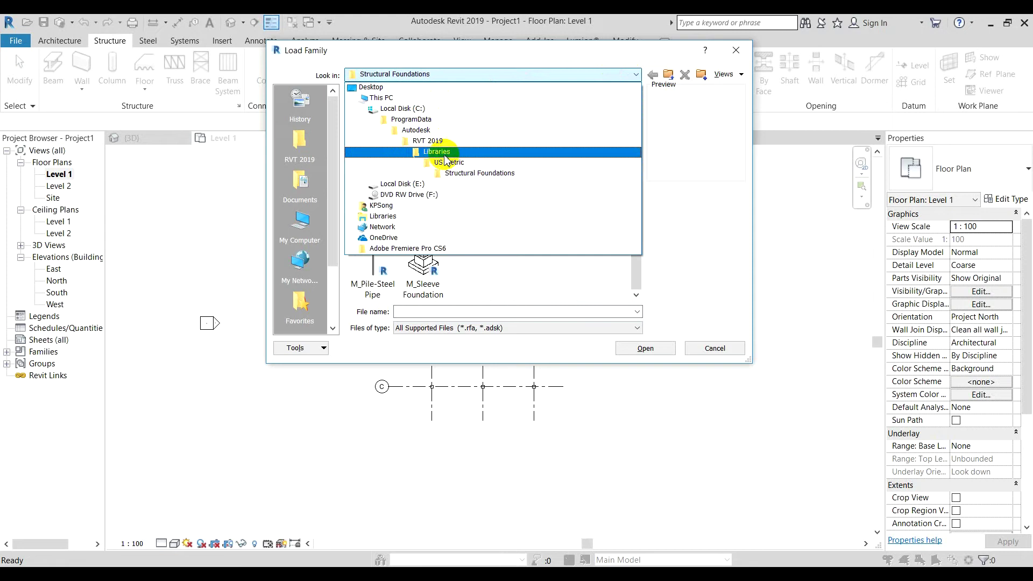
left_click(471, 173)
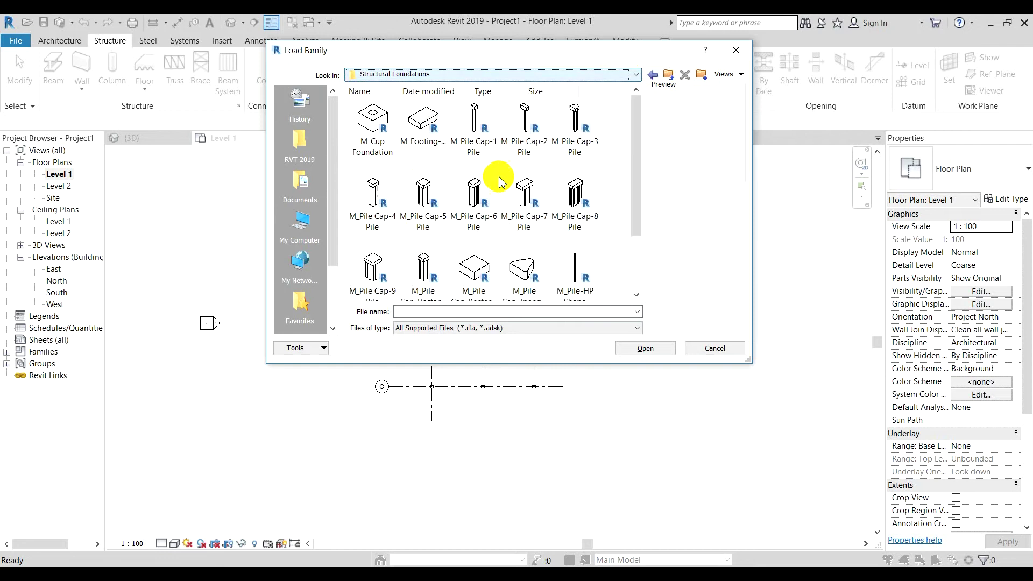
- Load the M_Footing-Rectangular family from the Structural Foundations folder into the project
left_click(429, 129)
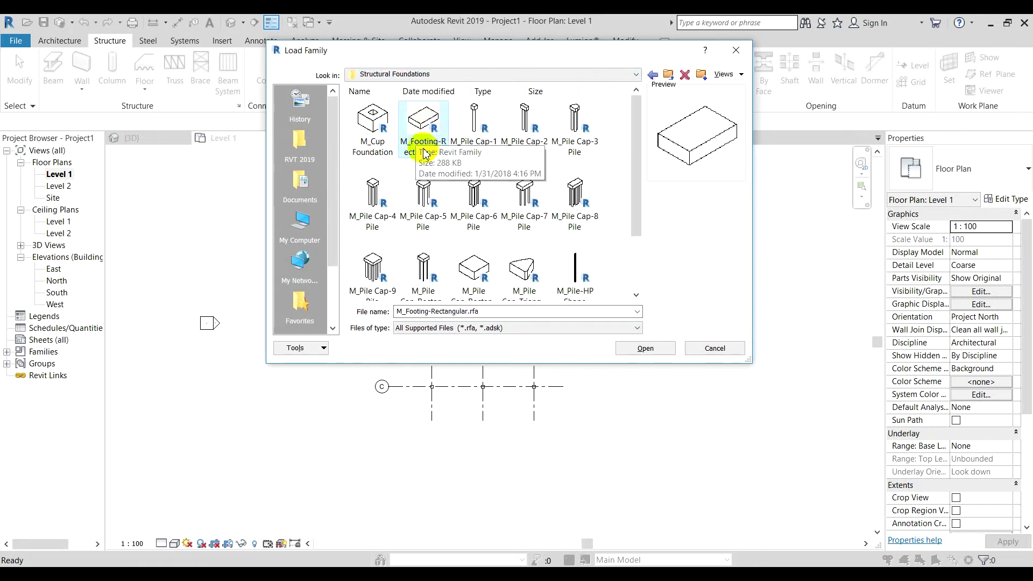
left_click_drag(634, 177, 634, 201)
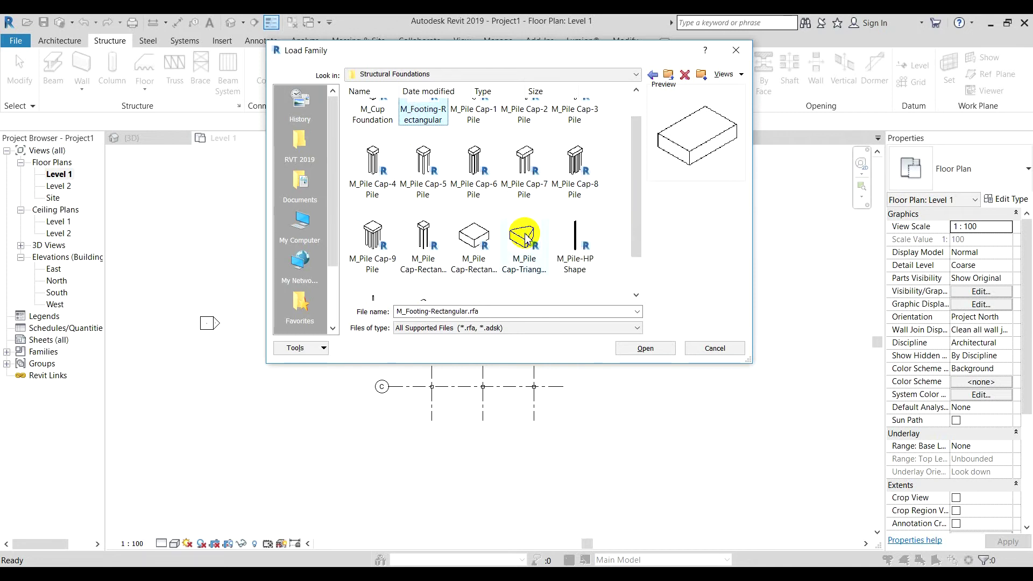
left_click(525, 236)
left_click_drag(635, 208, 638, 172)
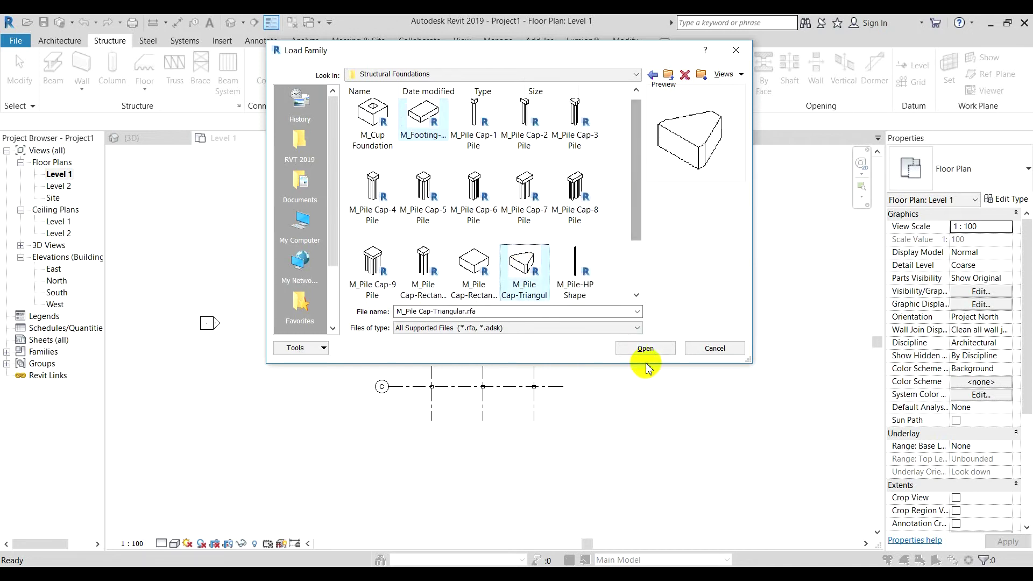
left_click(645, 349)
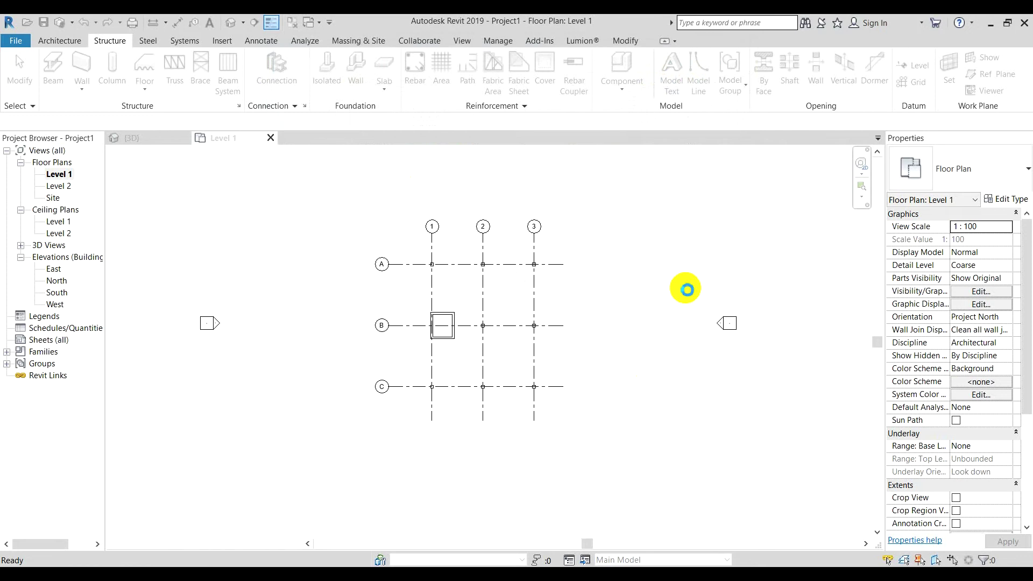
- Place an M_Footing-Rectangular 1800 x 1200 x 450mm footing at the column on grid intersection A-1
scroll(524, 324, "up", 2)
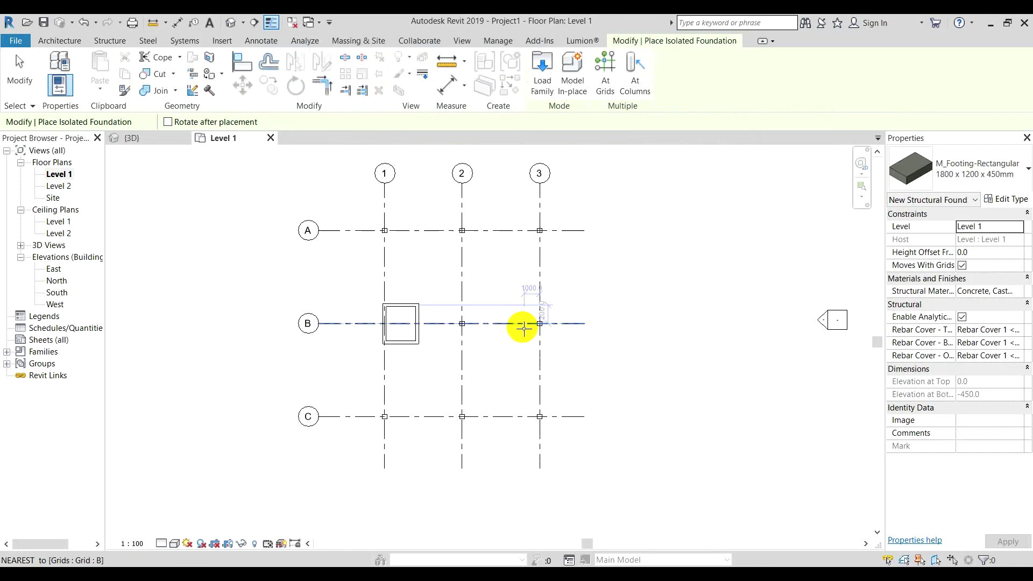
scroll(523, 328, "up", 1)
middle_click_drag(478, 311, 531, 341)
scroll(419, 253, "up", 3)
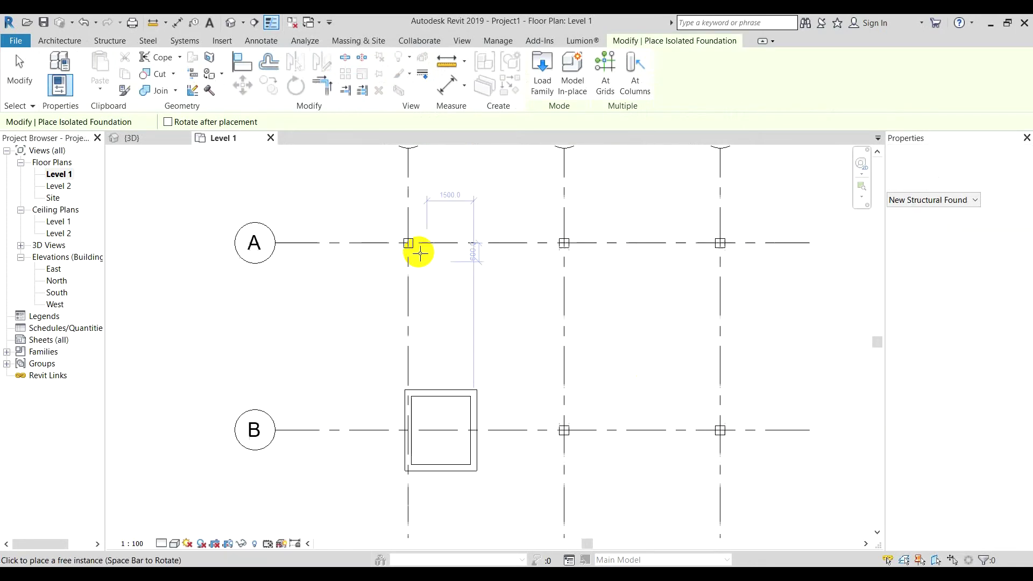
scroll(418, 250, "up", 2)
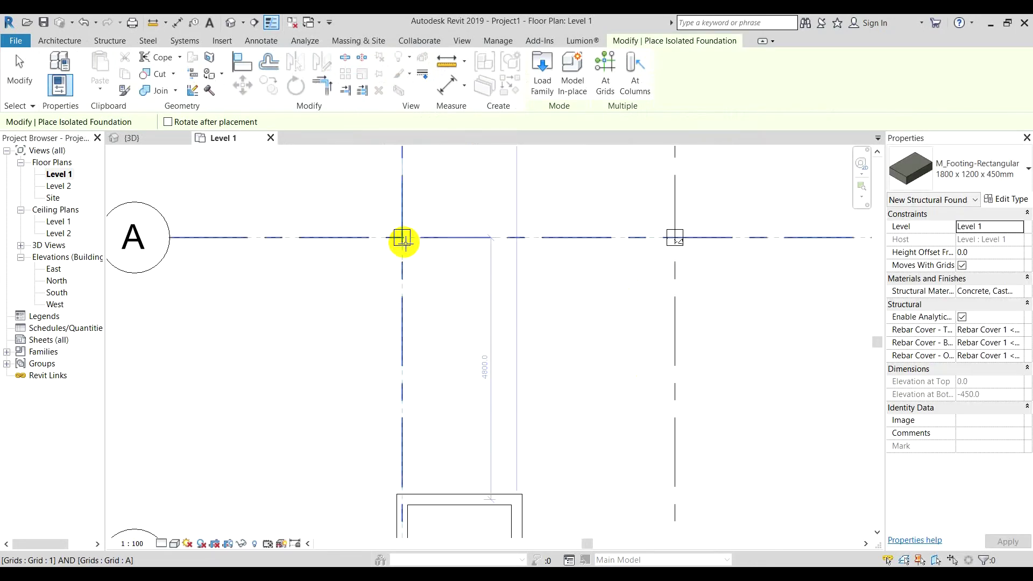
middle_click_drag(406, 240, 415, 266)
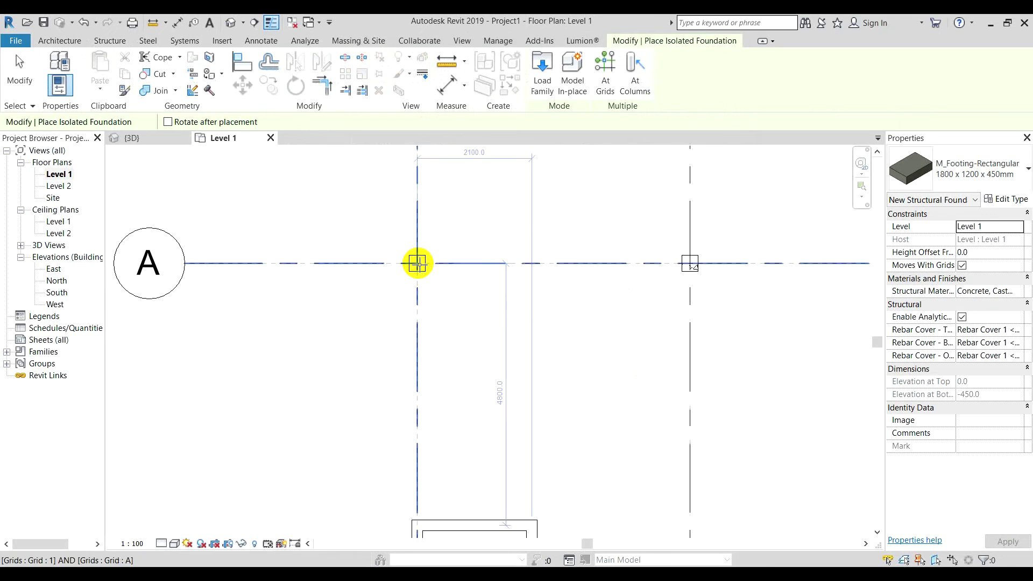
left_click(418, 264)
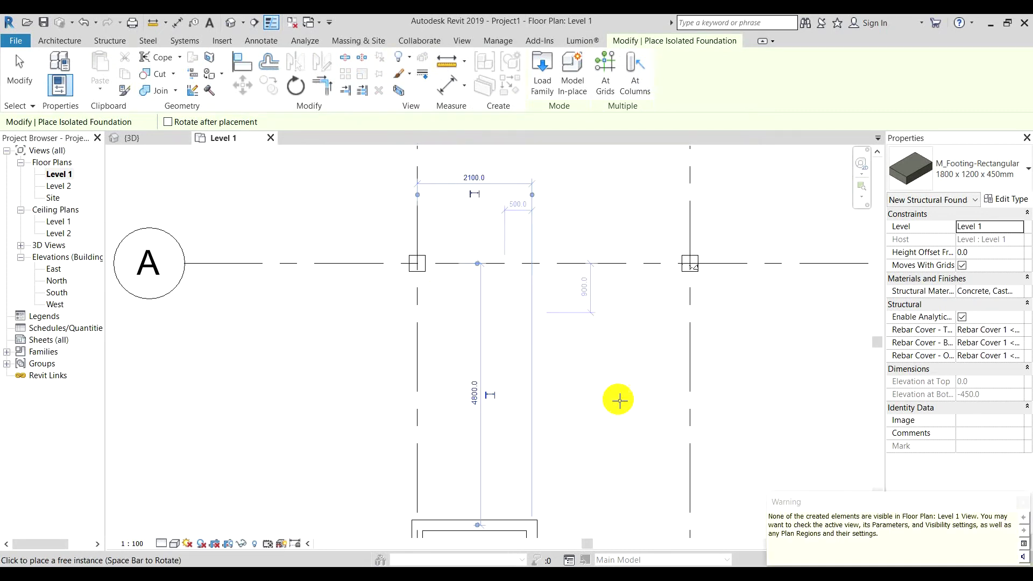
- Check the Level 1 plan around the grid lines for the placed footing, and end the foundation placement
scroll(757, 453, "down", 5)
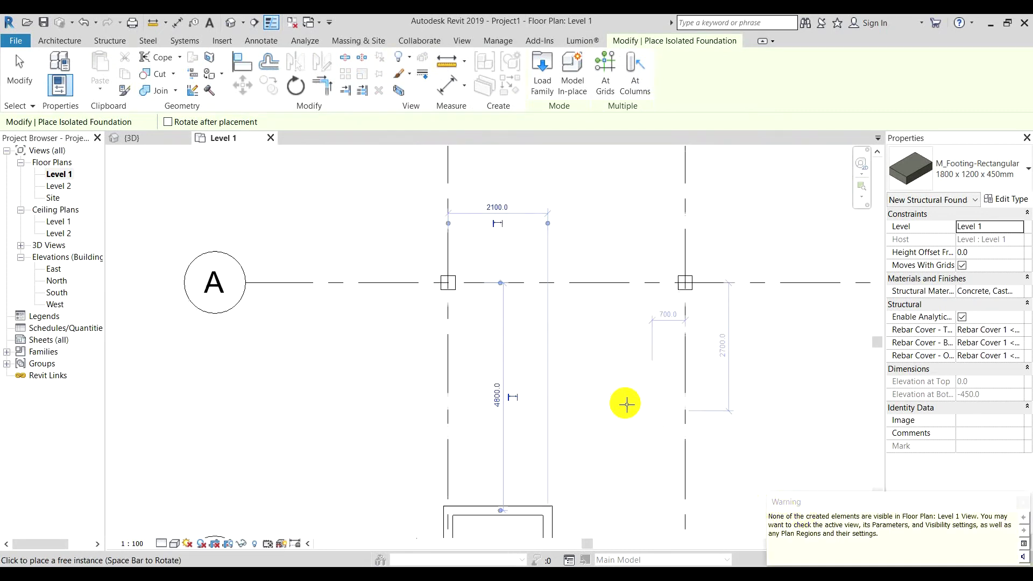
middle_click_drag(662, 415, 627, 391)
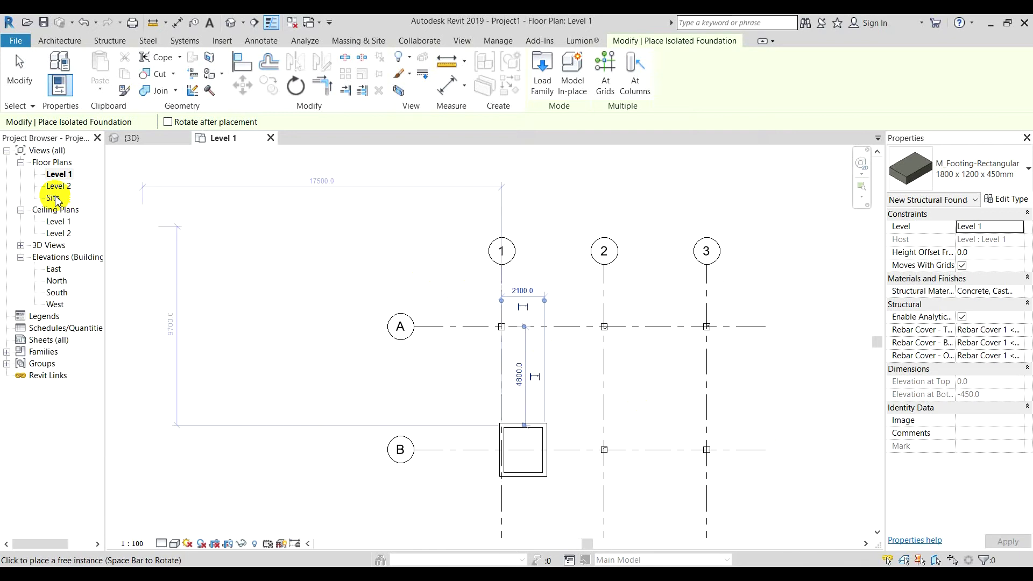
scroll(581, 393, "up", 2)
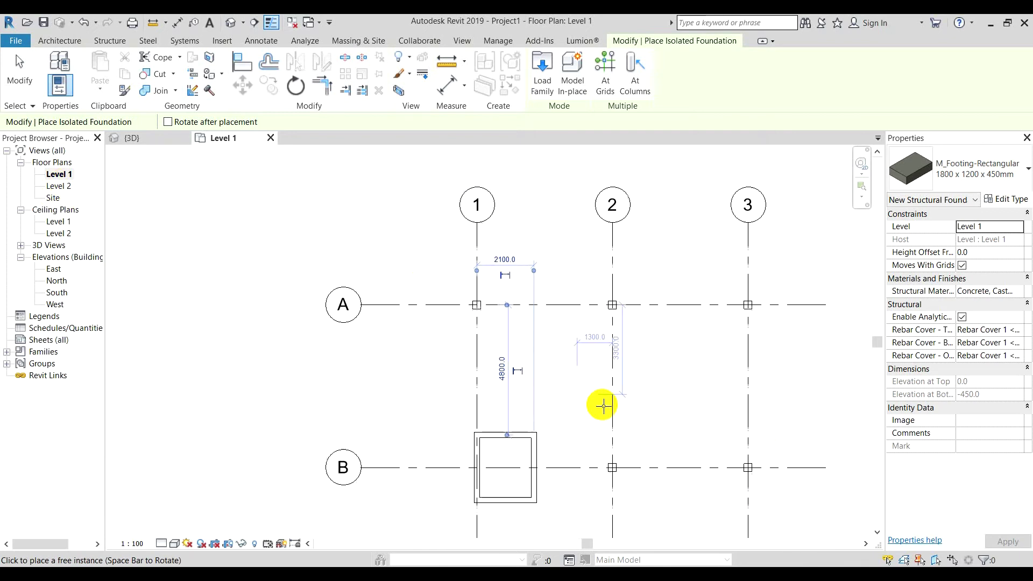
middle_click_drag(602, 391, 563, 342)
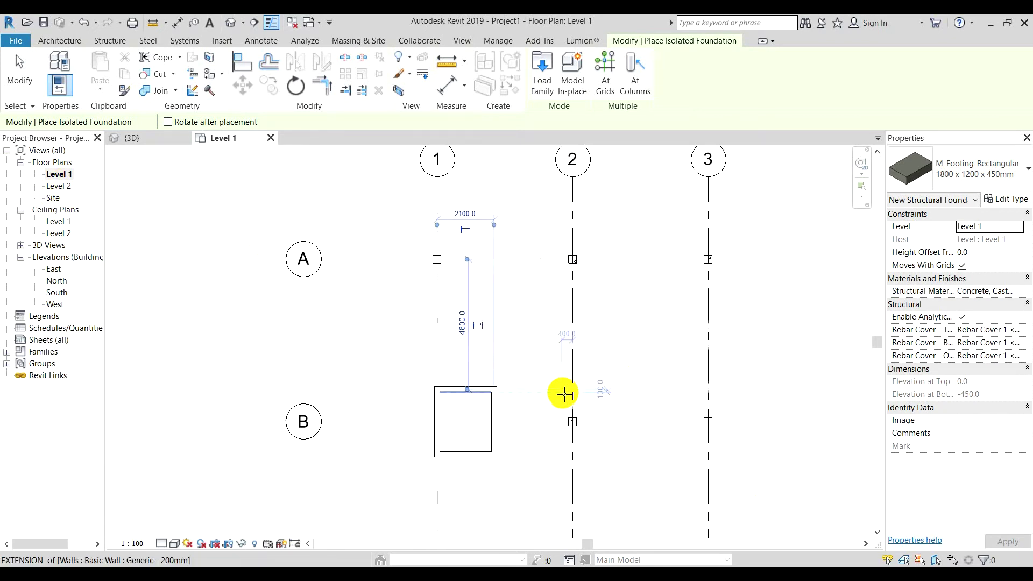
middle_click_drag(563, 392, 573, 337)
scroll(544, 350, "down", 3)
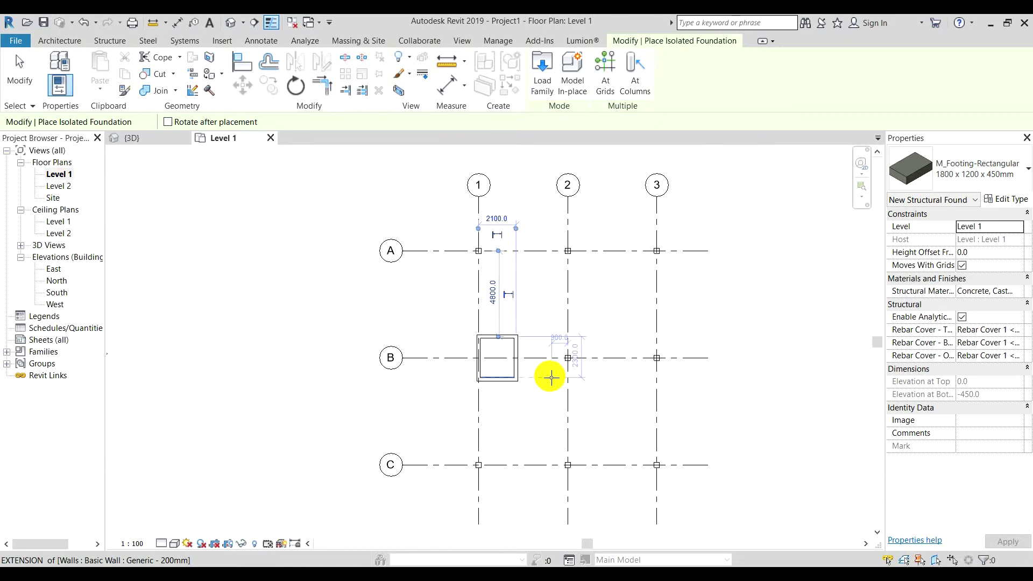
scroll(549, 378, "down", 1)
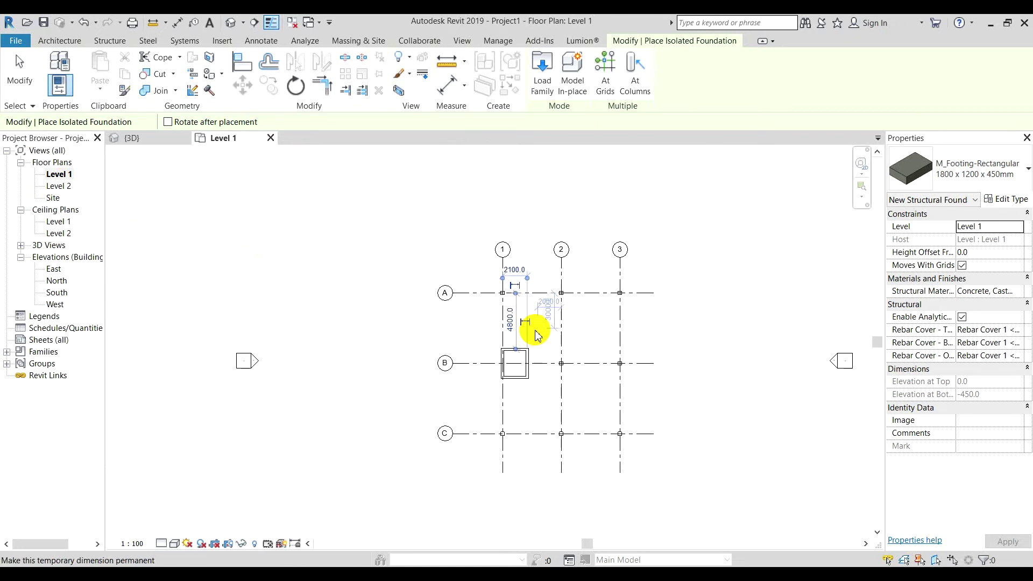
key("Escape")
key("Escape")
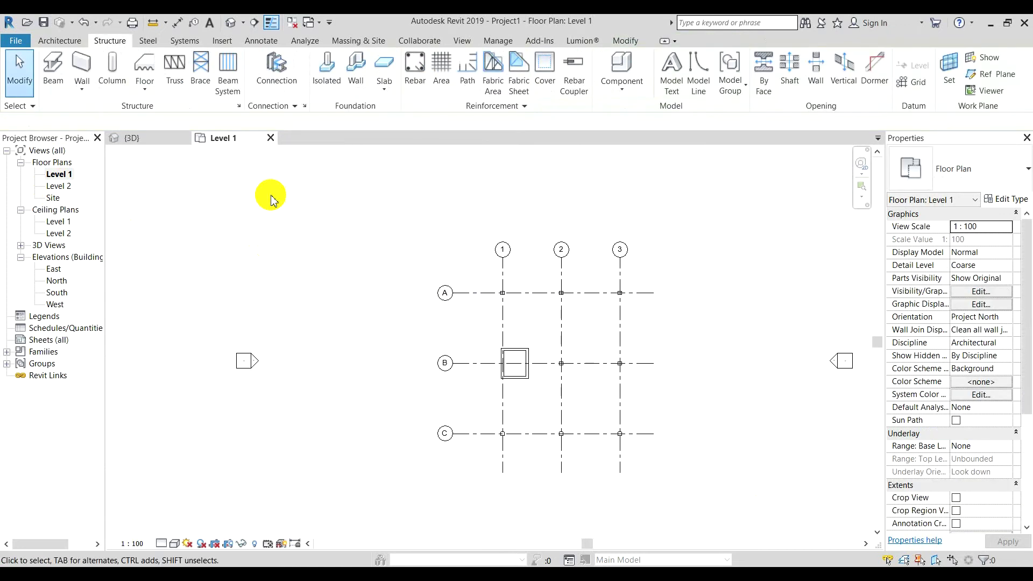
- Examine the new footing beneath its column in the 3D view
left_click(132, 138)
middle_click_drag(376, 295, 312, 313, "shift")
middle_click_drag(699, 348, 445, 330)
scroll(627, 328, "up", 2)
scroll(541, 314, "up", 2)
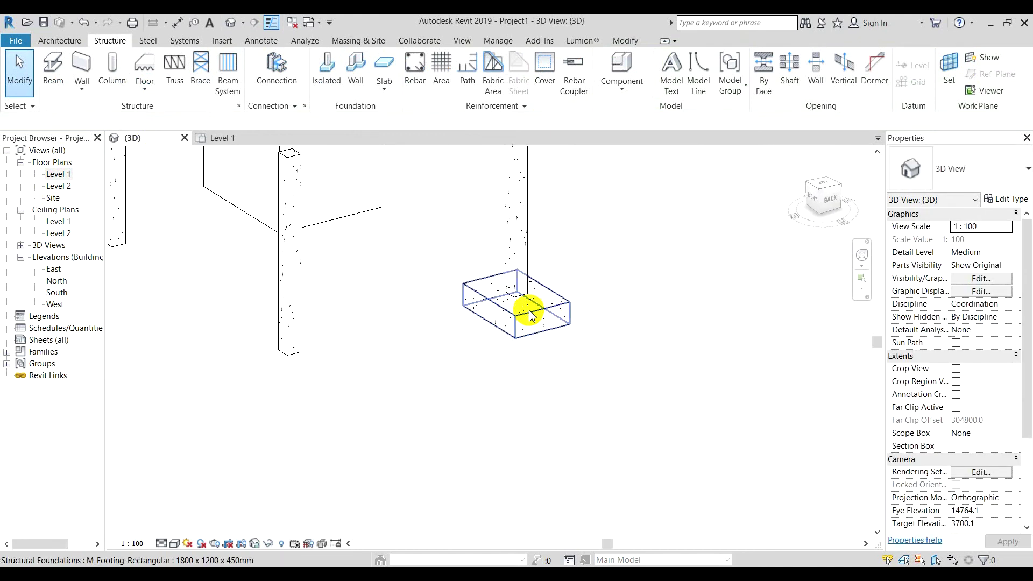
- In the Level 1 plan's view range, set both the Bottom offset and the View Depth level offset to -1000
left_click(234, 141)
scroll(561, 390, "up", 2)
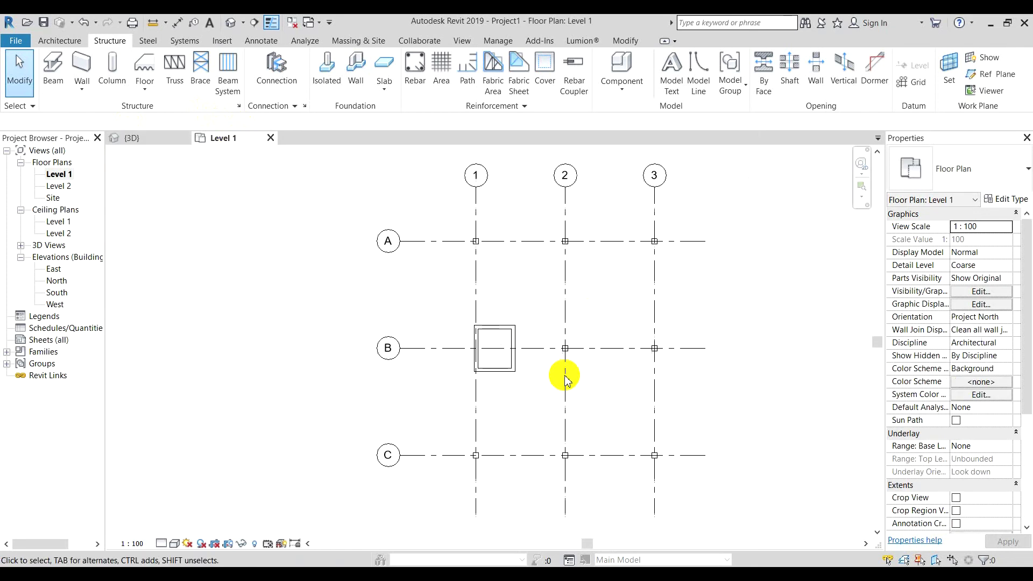
middle_click_drag(563, 376, 560, 380)
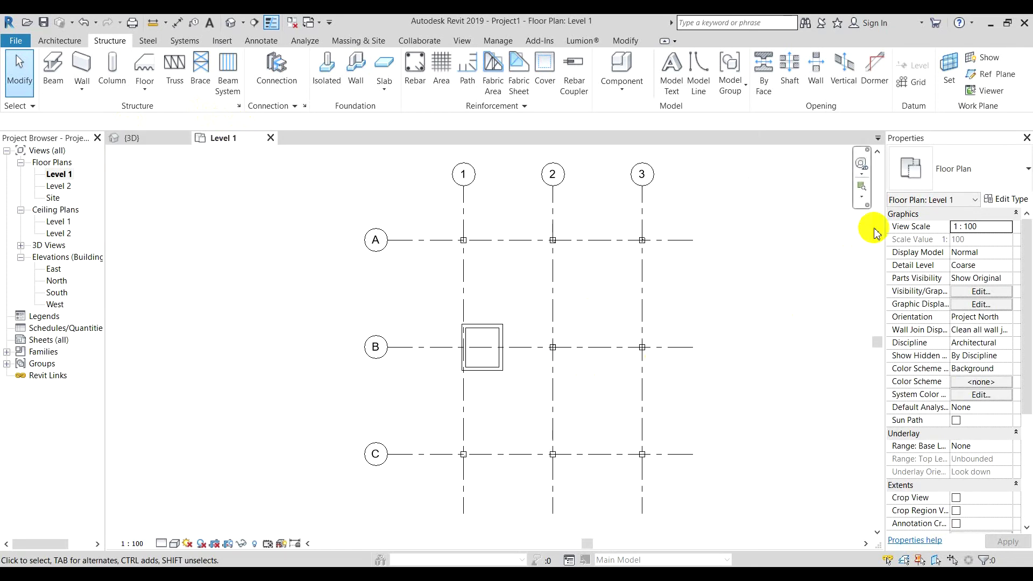
scroll(961, 308, "down", 4)
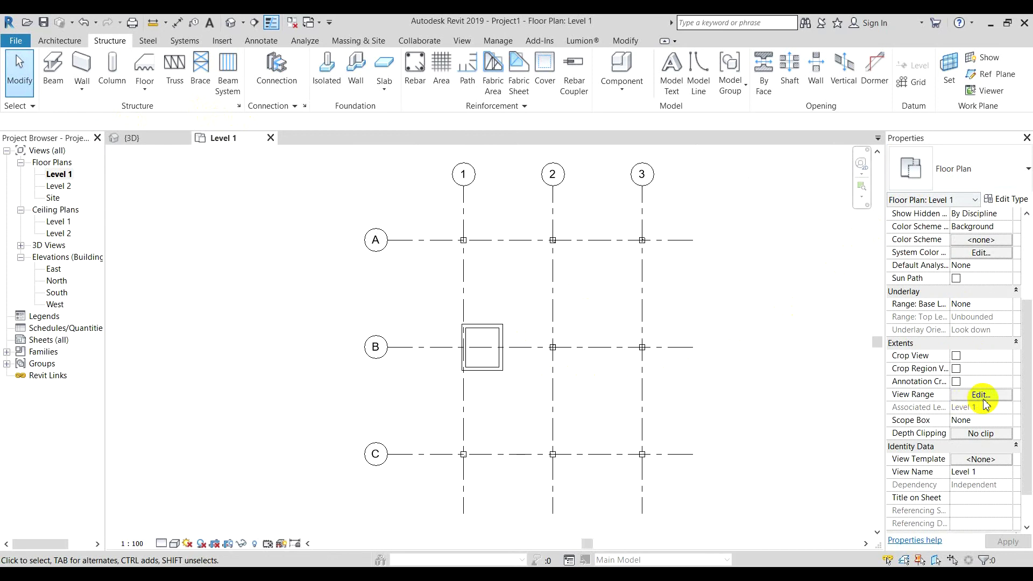
left_click(975, 396)
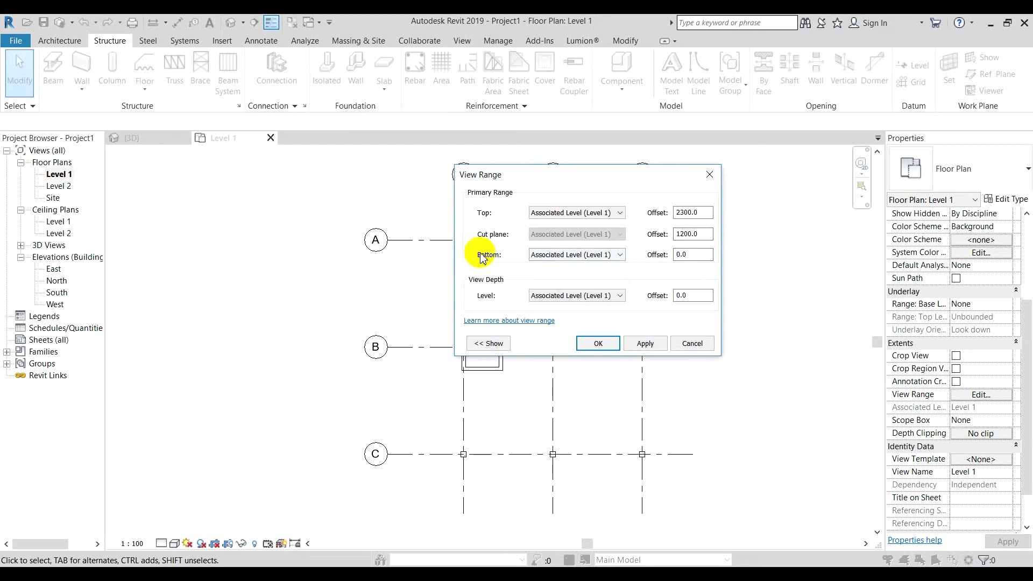
double_click(692, 255)
left_click_drag(610, 182, 723, 184)
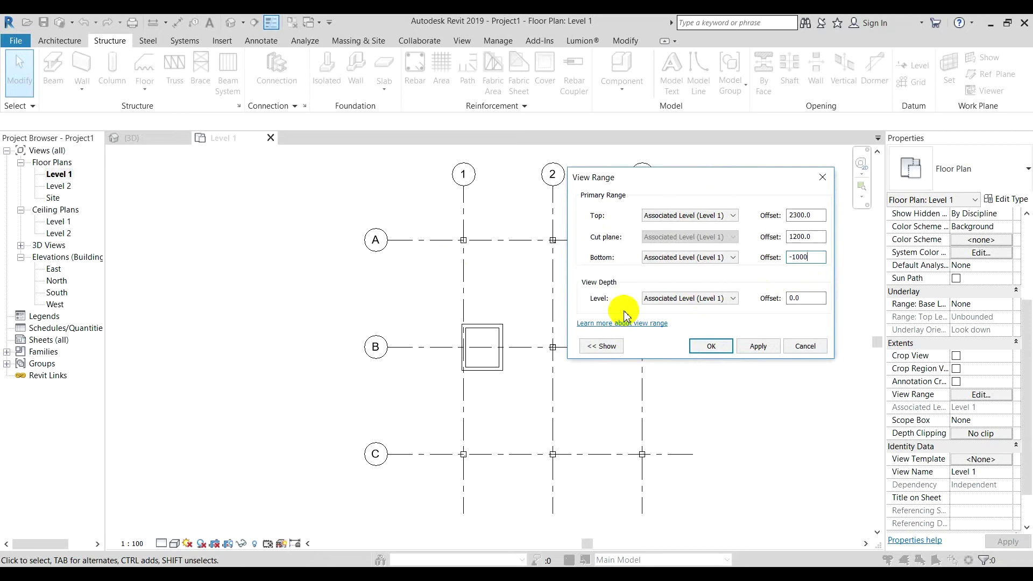
left_click(806, 299)
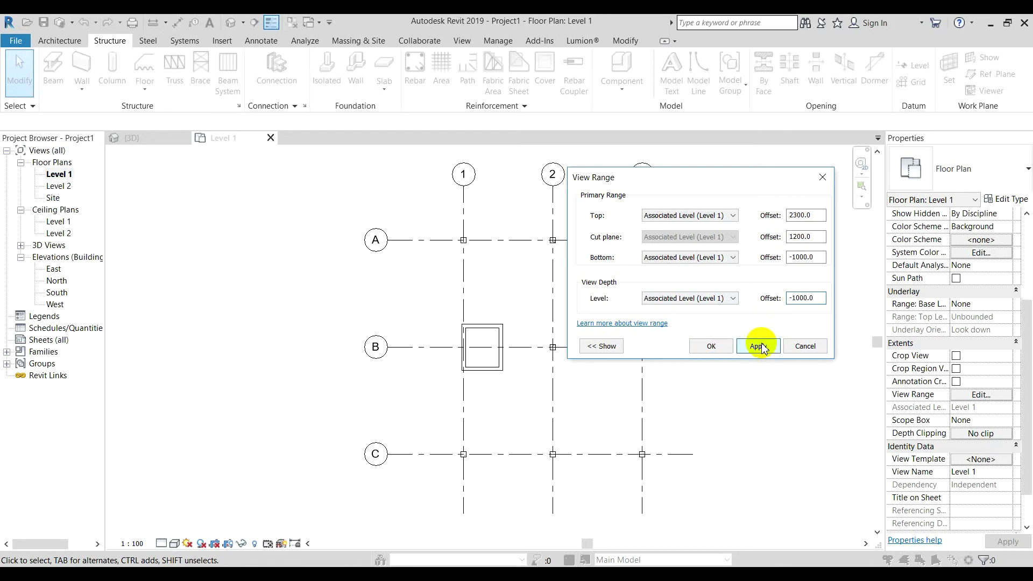
left_click(707, 347)
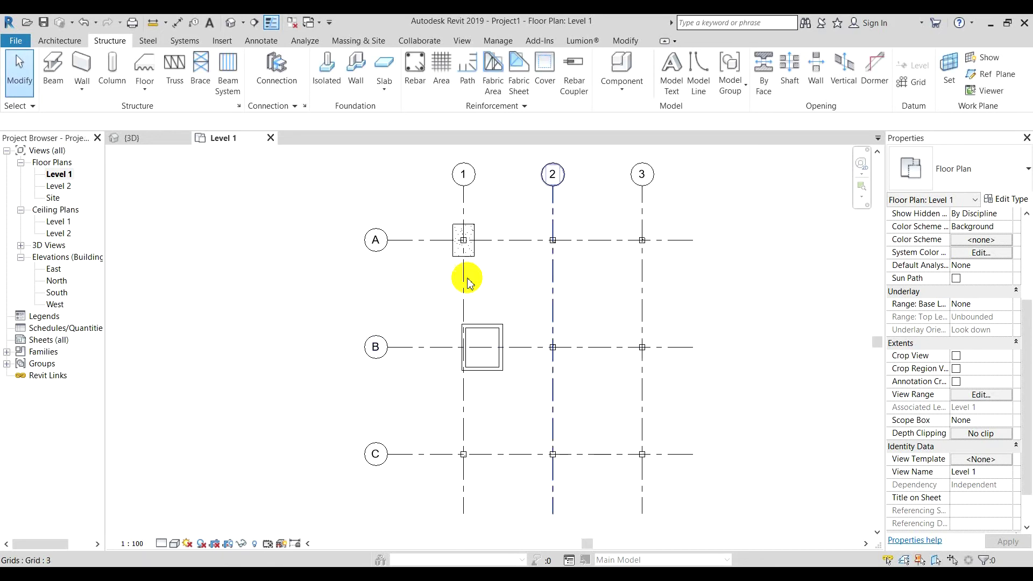
scroll(440, 245, "up", 4)
middle_click_drag(440, 245, 478, 283)
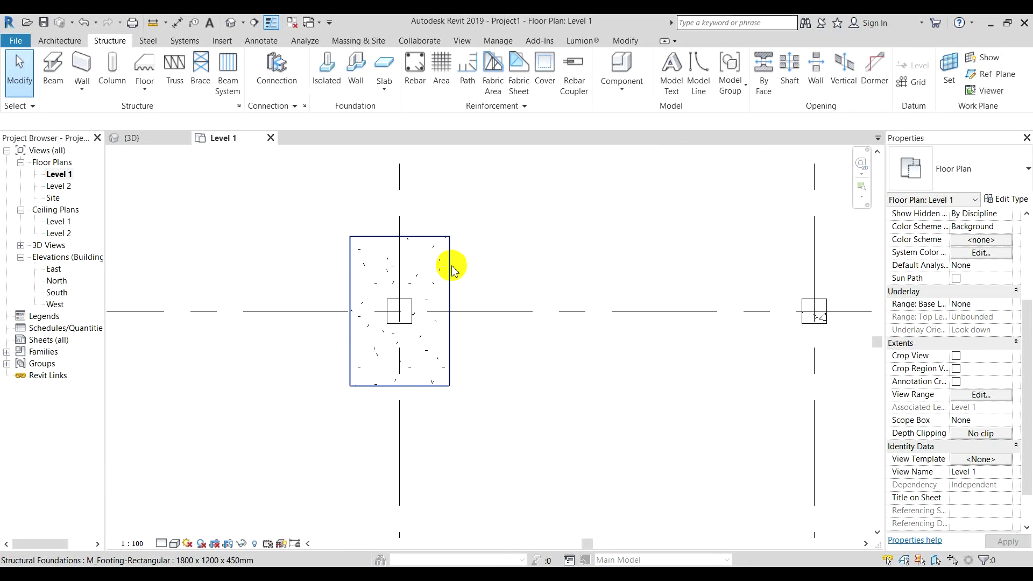
- Place M_Footing-Rectangular 1800 x 1200 x 450mm footings at the columns on grid intersections A-2, A-3 and B-2
scroll(380, 283, "down", 3)
scroll(380, 284, "down", 5)
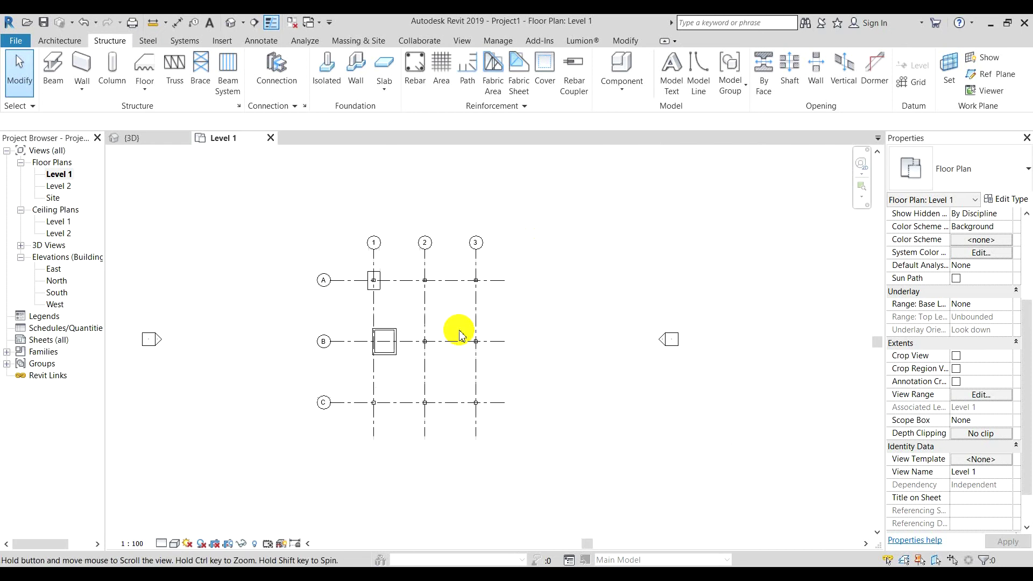
left_click(328, 65)
scroll(393, 263, "up", 3)
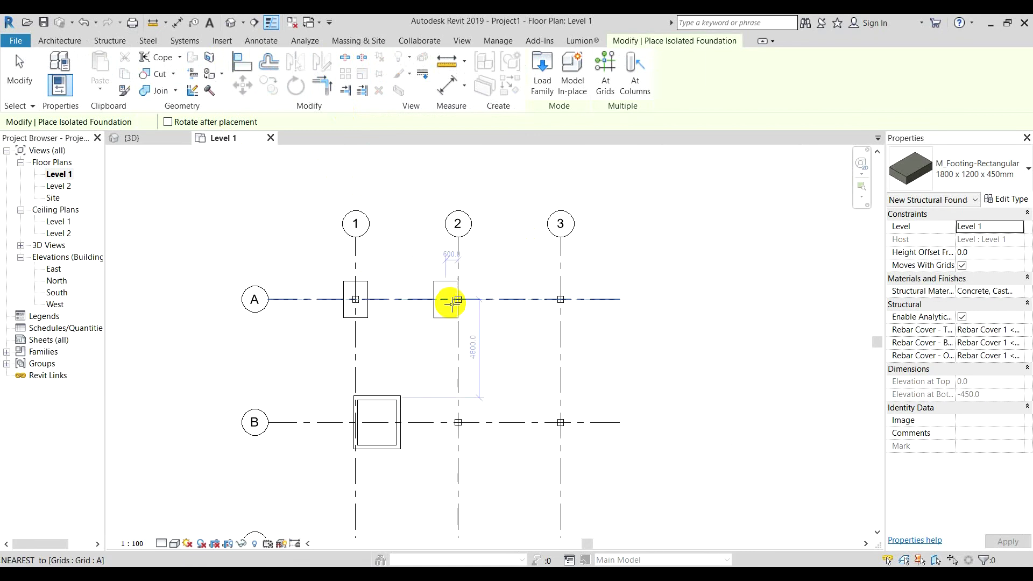
left_click(561, 302)
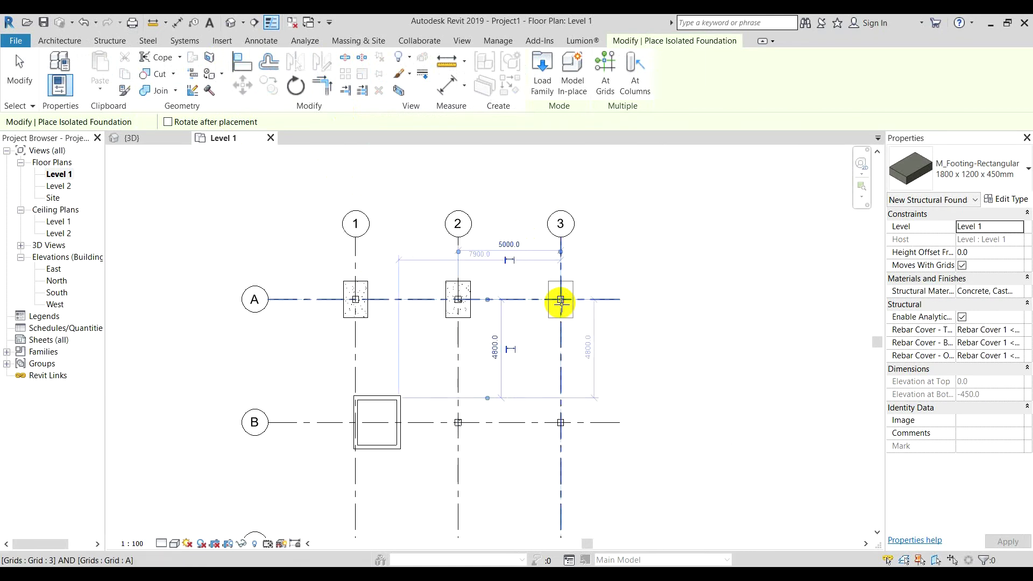
middle_click_drag(544, 368, 560, 265)
left_click(477, 317)
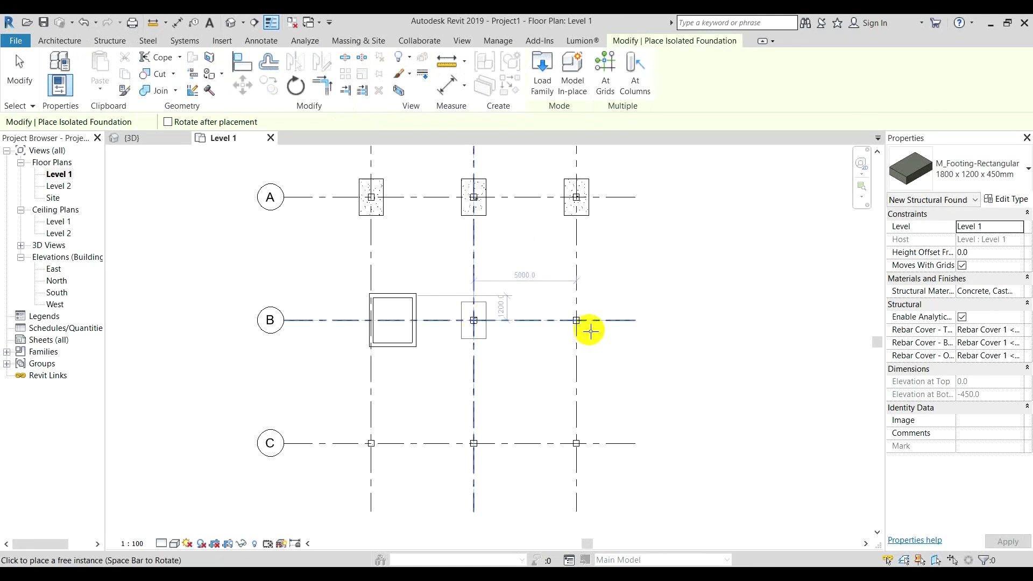
scroll(629, 310, "down", 1)
scroll(634, 309, "down", 2)
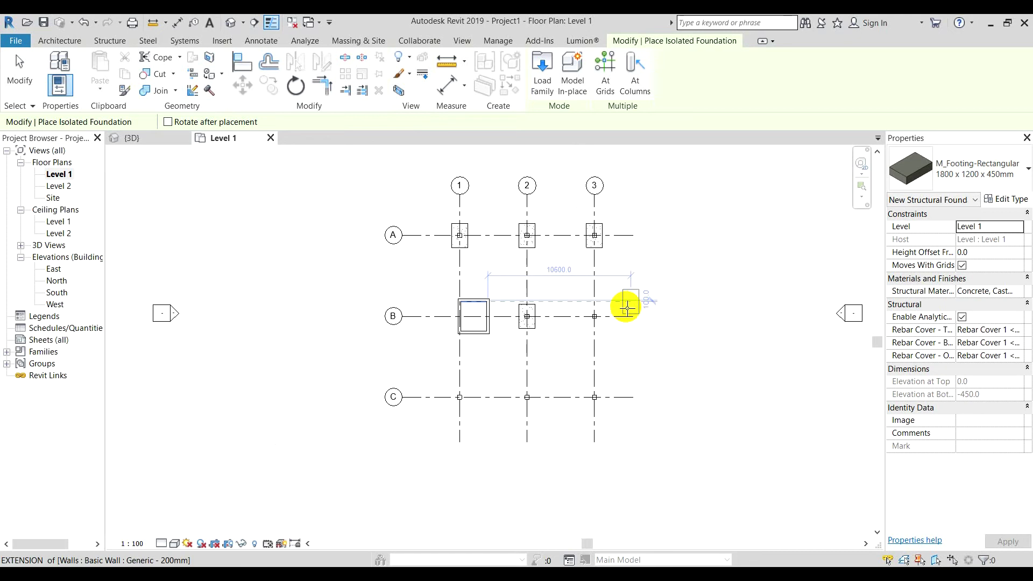
key("Escape")
key("Escape")
- Tile the Level 1 plan and the 3D view side by side, with the columns and footings framed in both
scroll(527, 314, "up", 3)
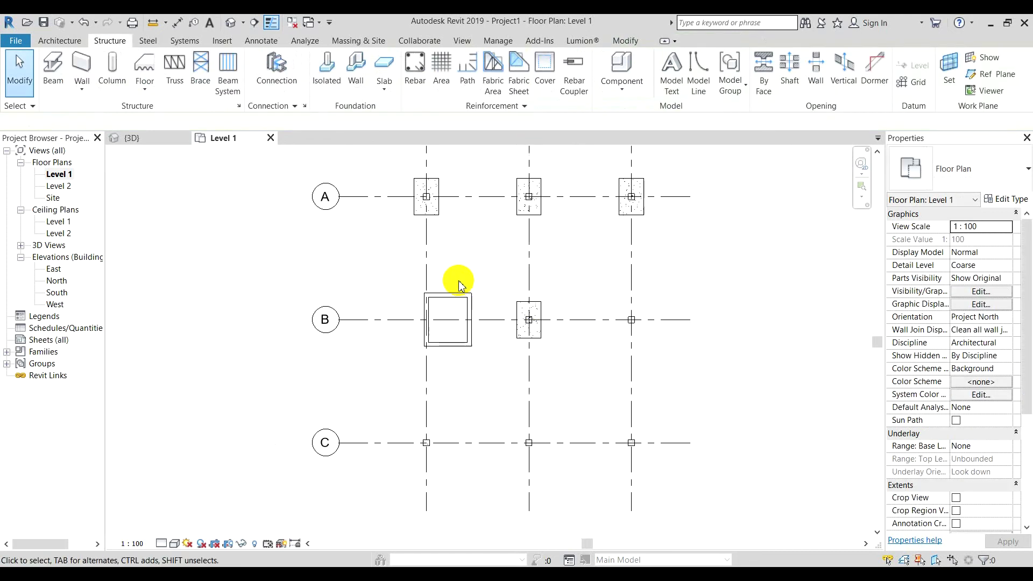
scroll(527, 286, "down", 2)
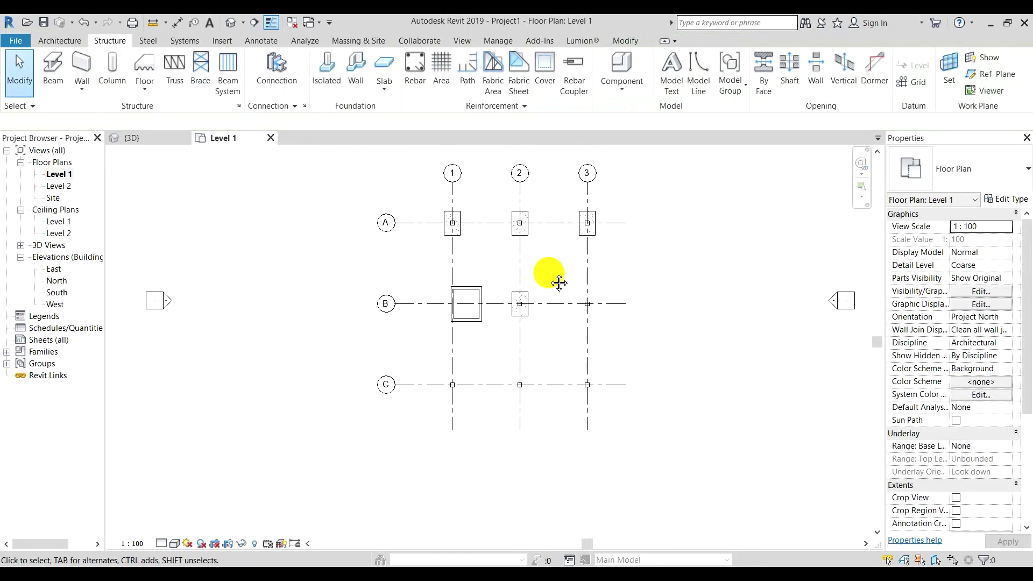
middle_click_drag(559, 283, 540, 285)
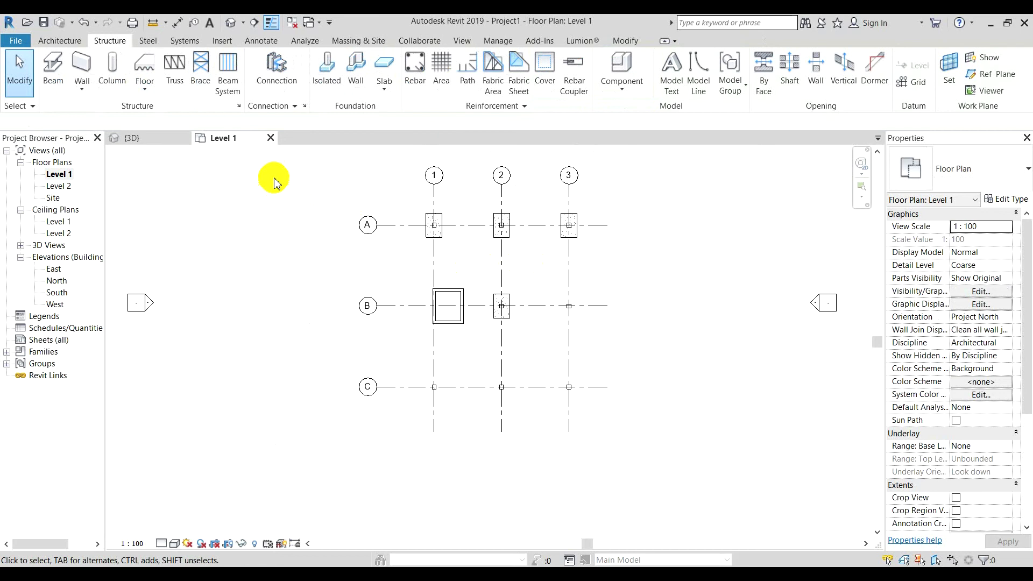
left_click(461, 42)
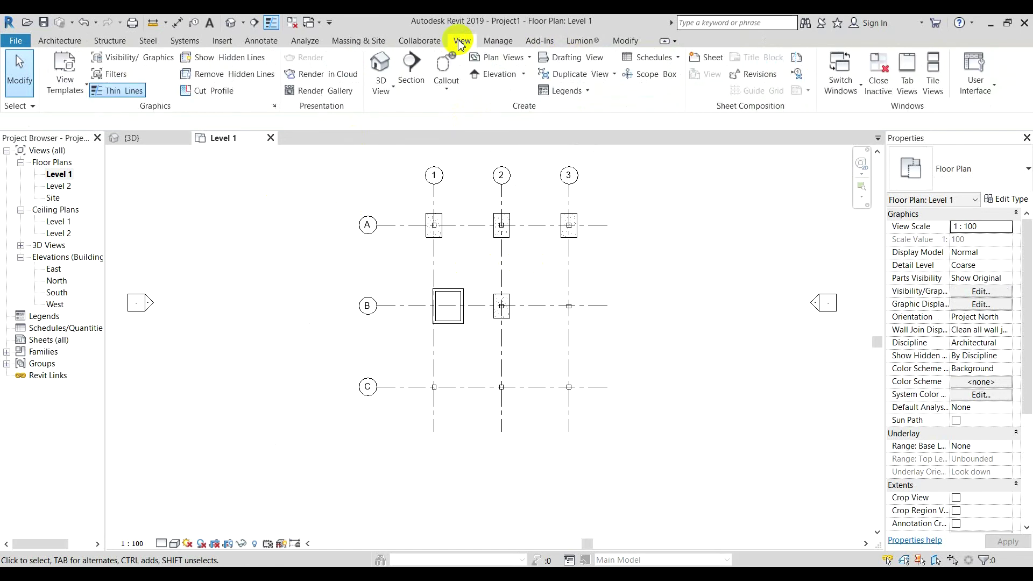
left_click(933, 75)
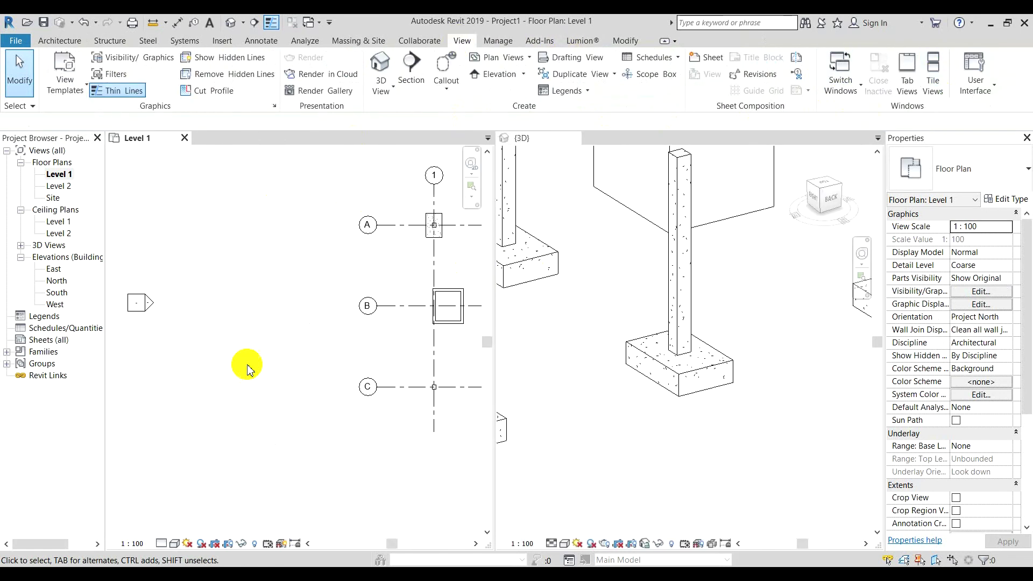
scroll(392, 339, "up", 6)
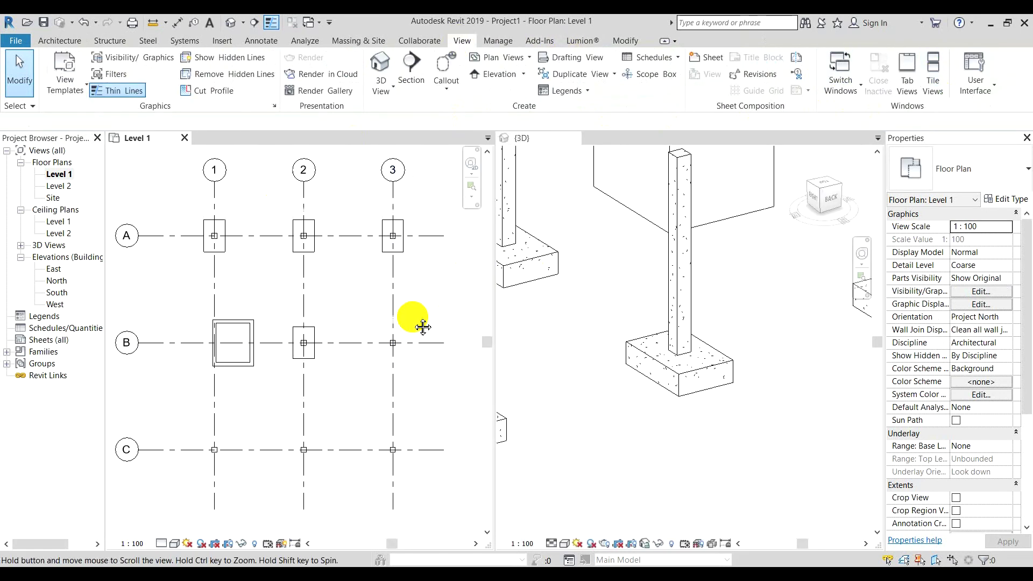
scroll(599, 342, "down", 4)
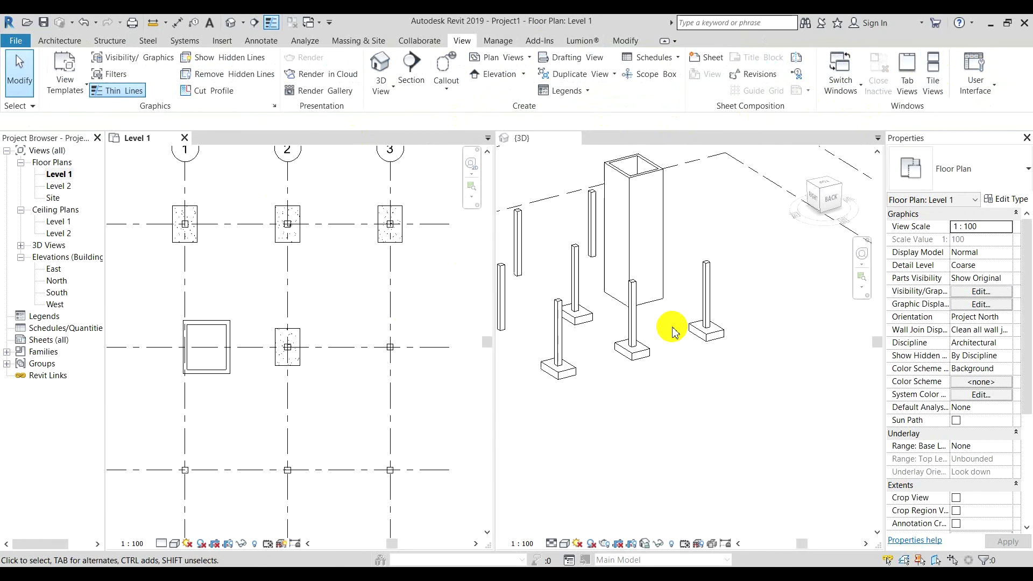
middle_click_drag(671, 343, 721, 420, "shift")
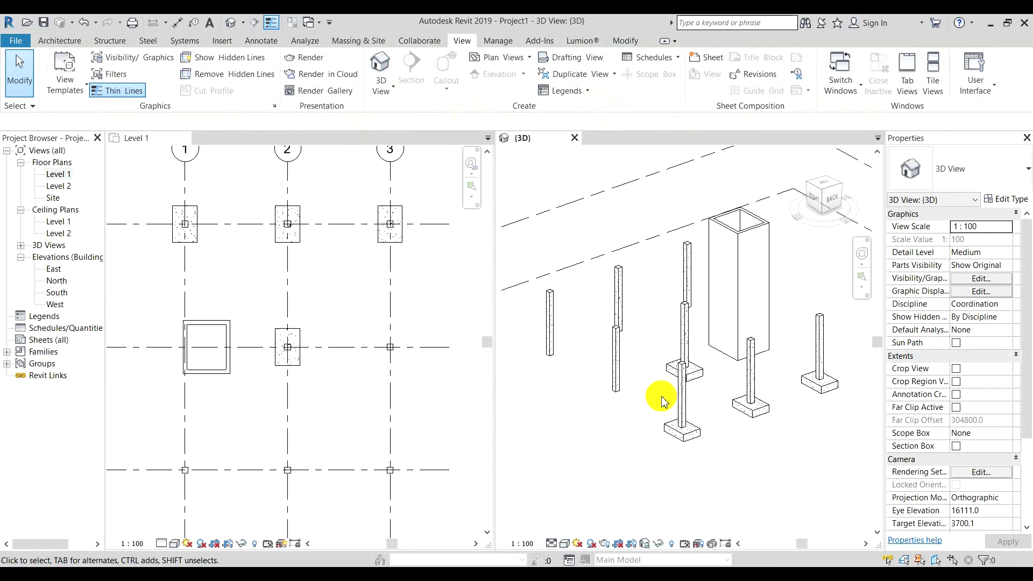
scroll(710, 396, "down", 2)
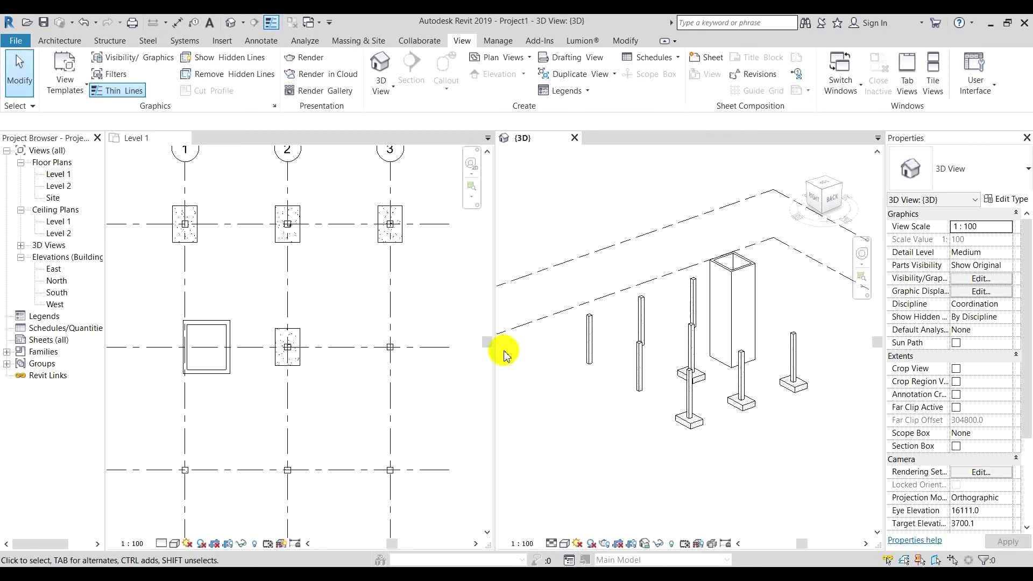
- Place an M_Pile Cap-Triangular 1500 x 1600 x 750mm isolated foundation at the column on grid intersection B-3
left_click(110, 41)
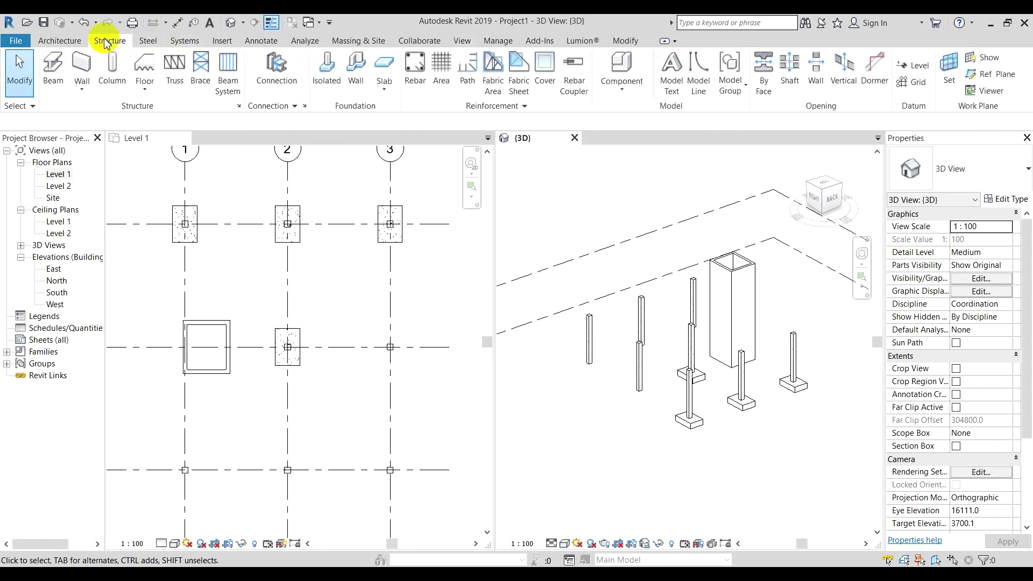
left_click(326, 66)
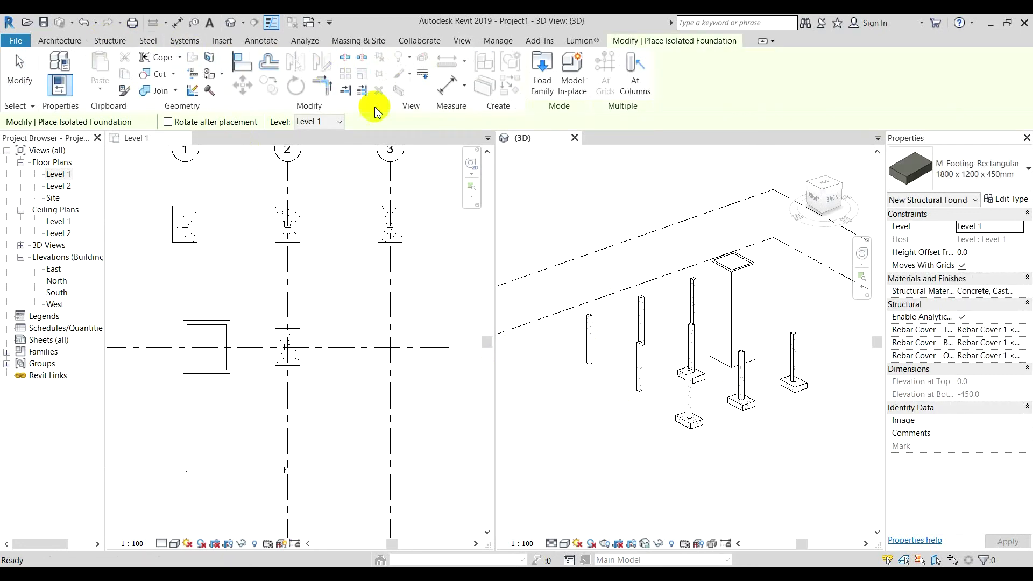
scroll(304, 361, "down", 2)
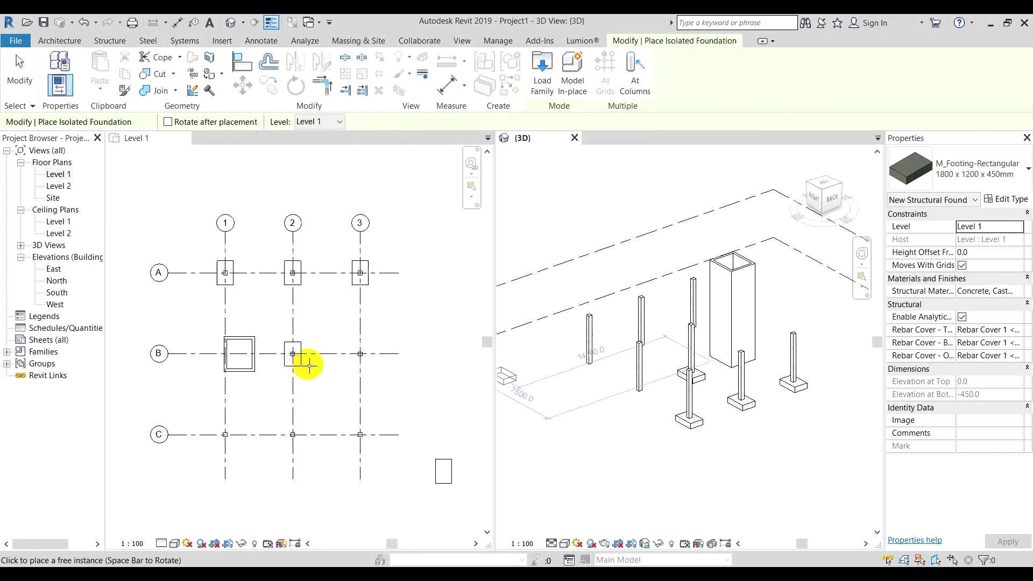
left_click(996, 183)
left_click(921, 300)
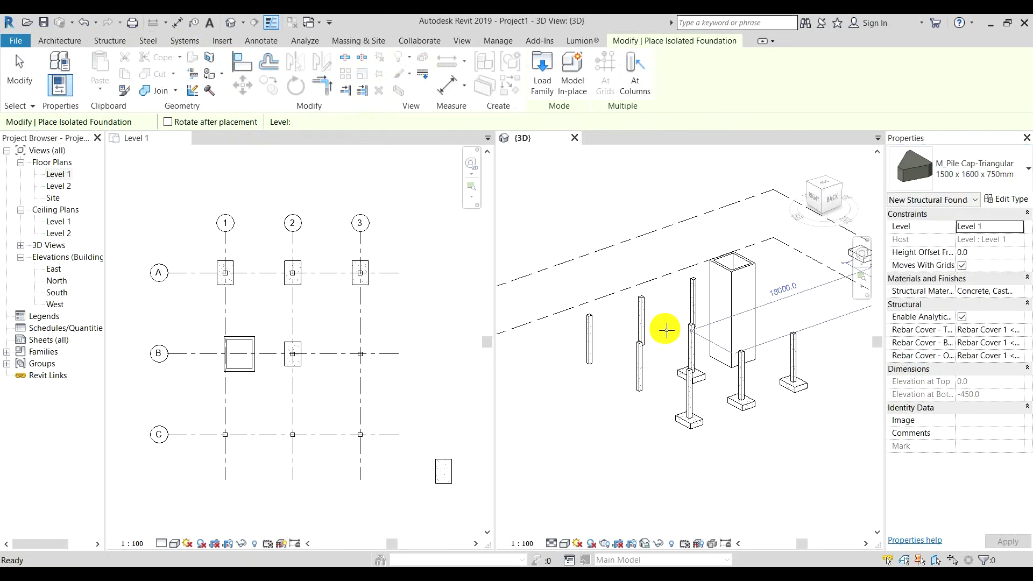
scroll(369, 347, "up", 5)
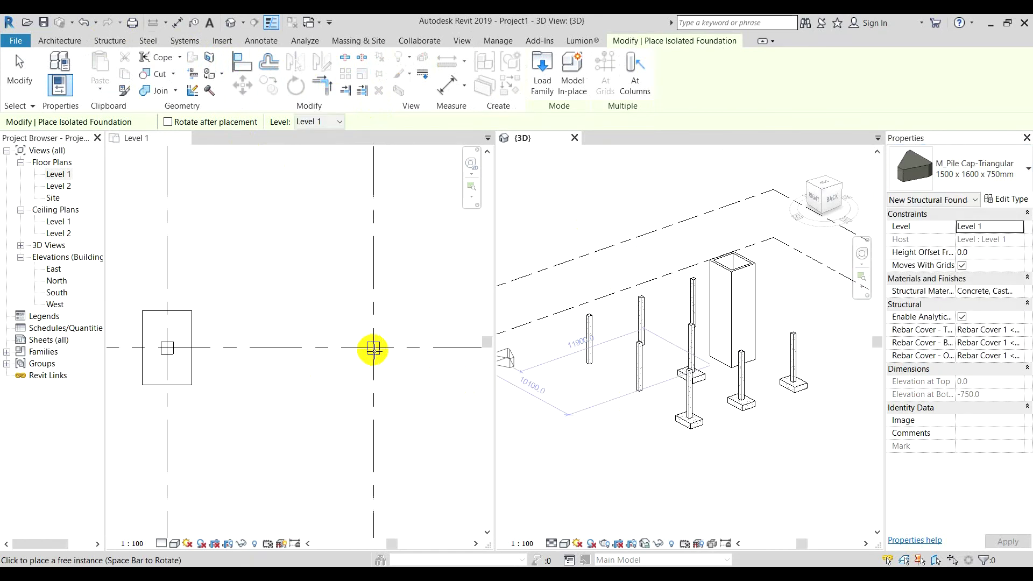
left_click(369, 350)
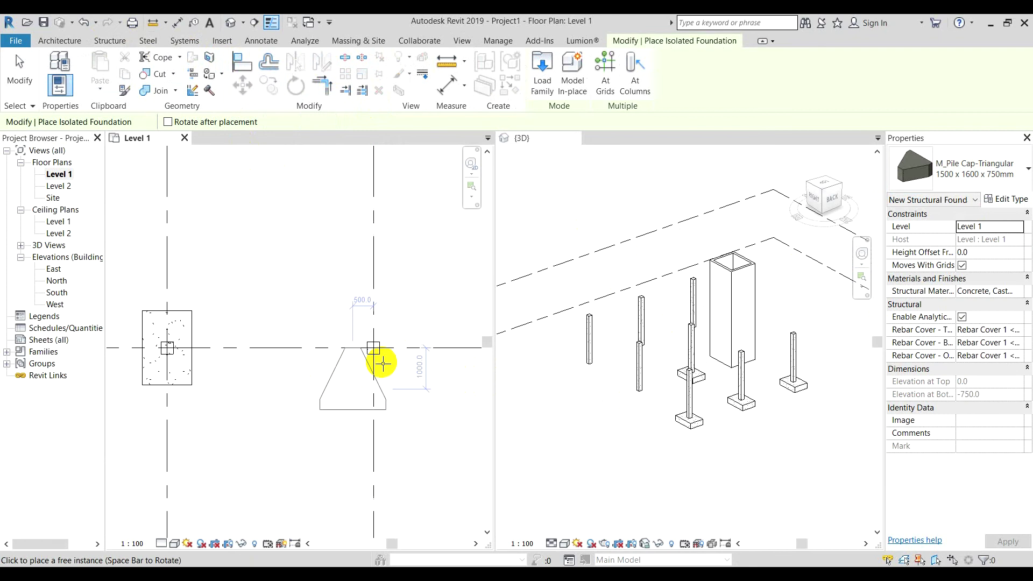
left_click(374, 349)
- Place the same triangular pile caps at the columns on grid intersections C-3, C-2 and C-1
scroll(374, 349, "down", 2)
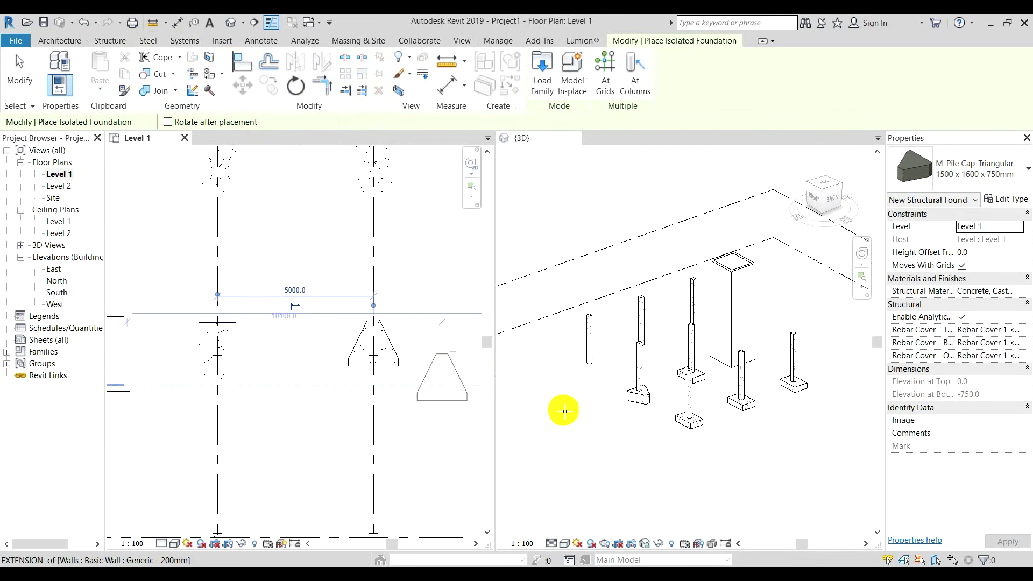
scroll(361, 345, "down", 2)
middle_click_drag(391, 341, 399, 350)
scroll(410, 386, "up", 1)
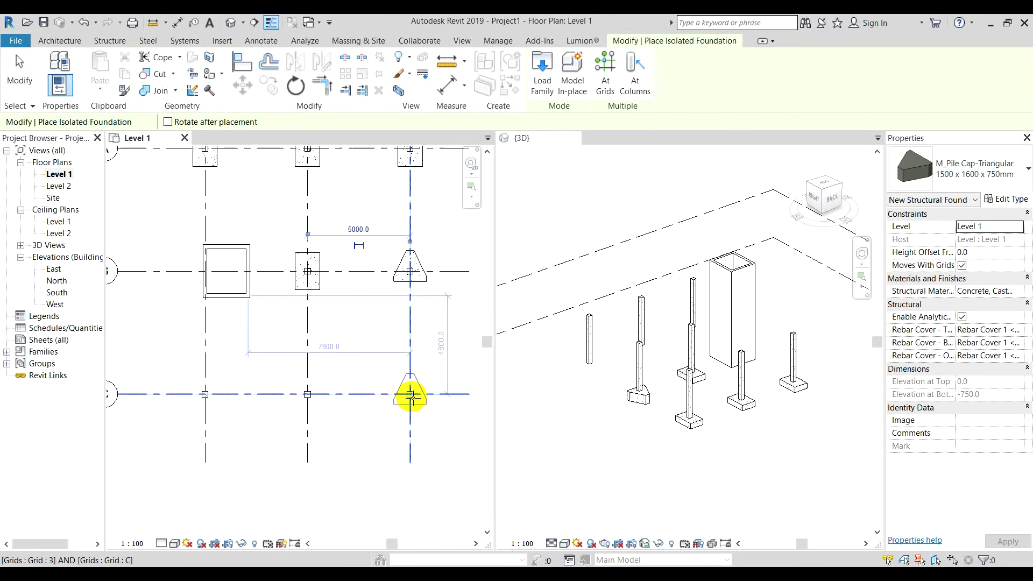
left_click(410, 392)
left_click(307, 395)
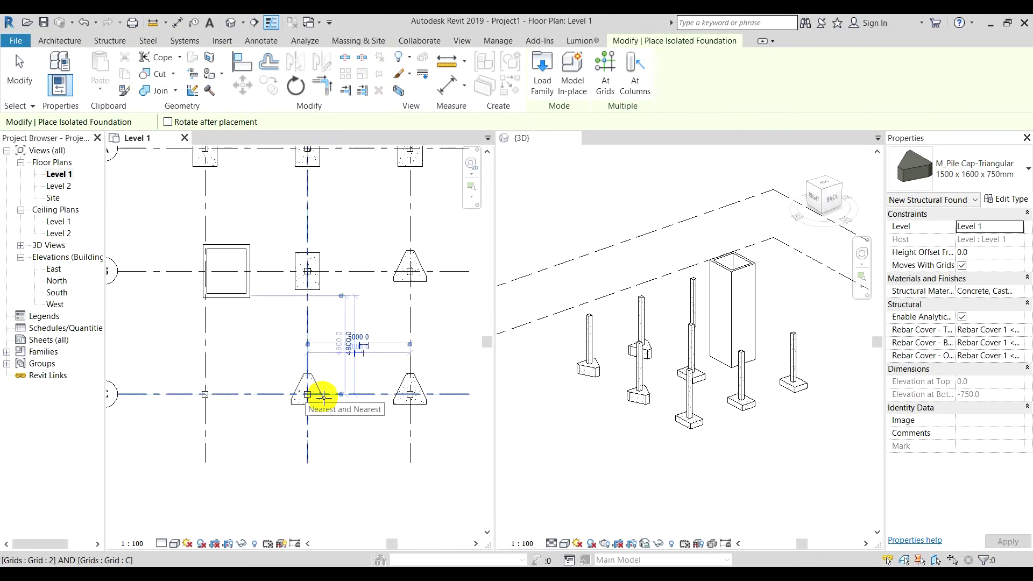
left_click(207, 395)
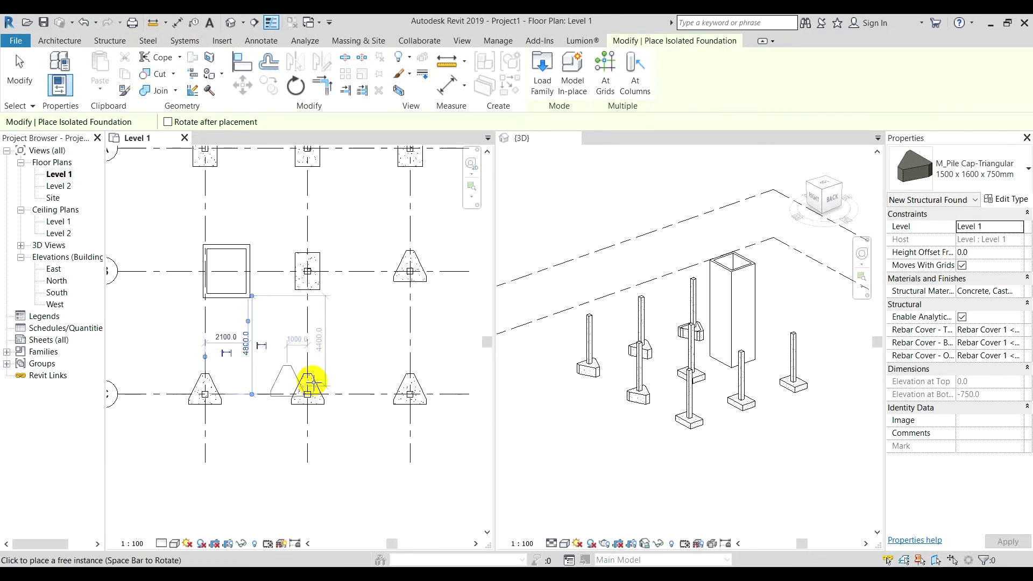
scroll(318, 388, "down", 2)
key("Escape")
key("Escape")
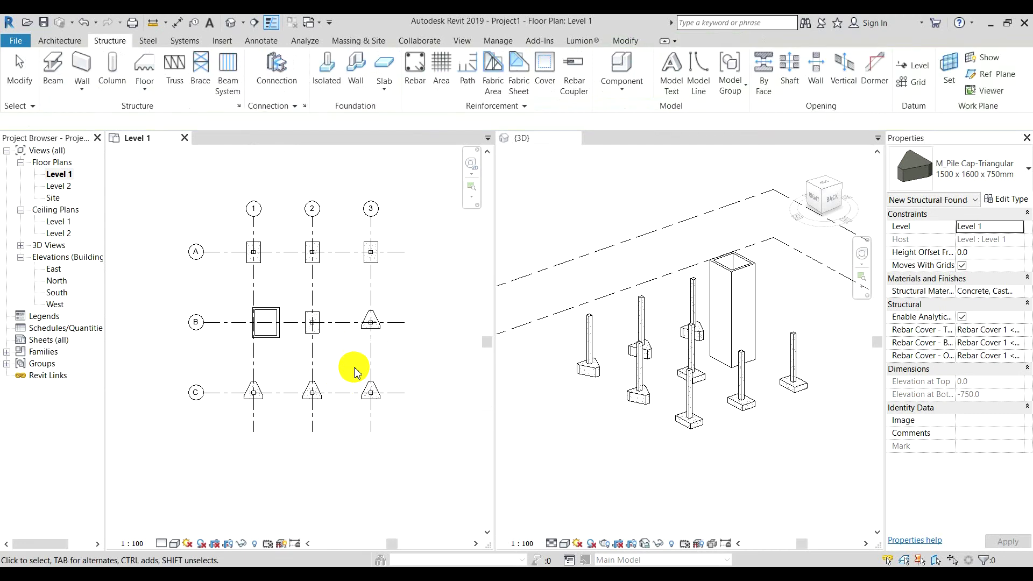
- Duplicate the type of the rectangular footing at grid intersection A-1 under the name 2000x2500mm
scroll(280, 273, "up", 2)
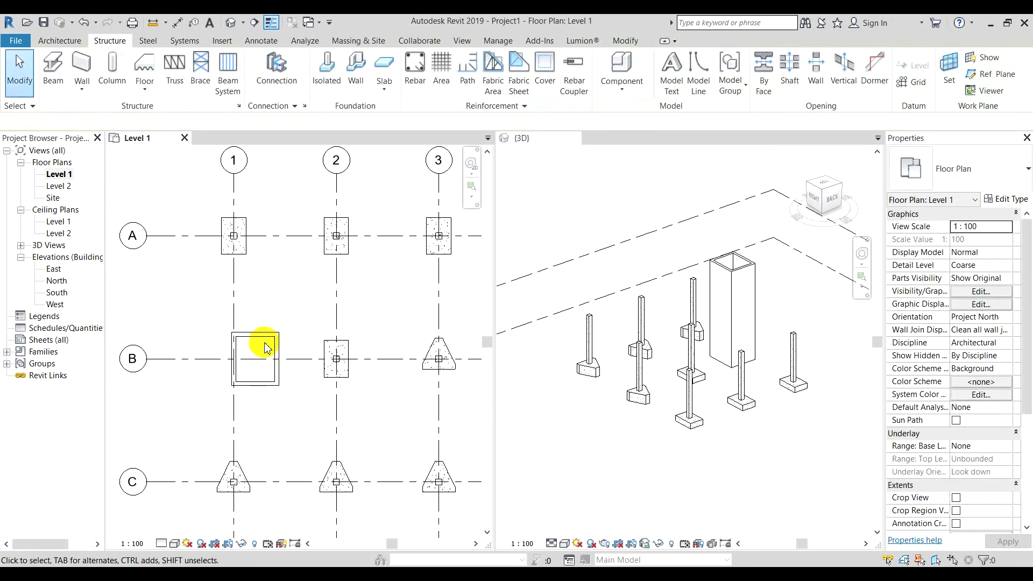
left_click(243, 257)
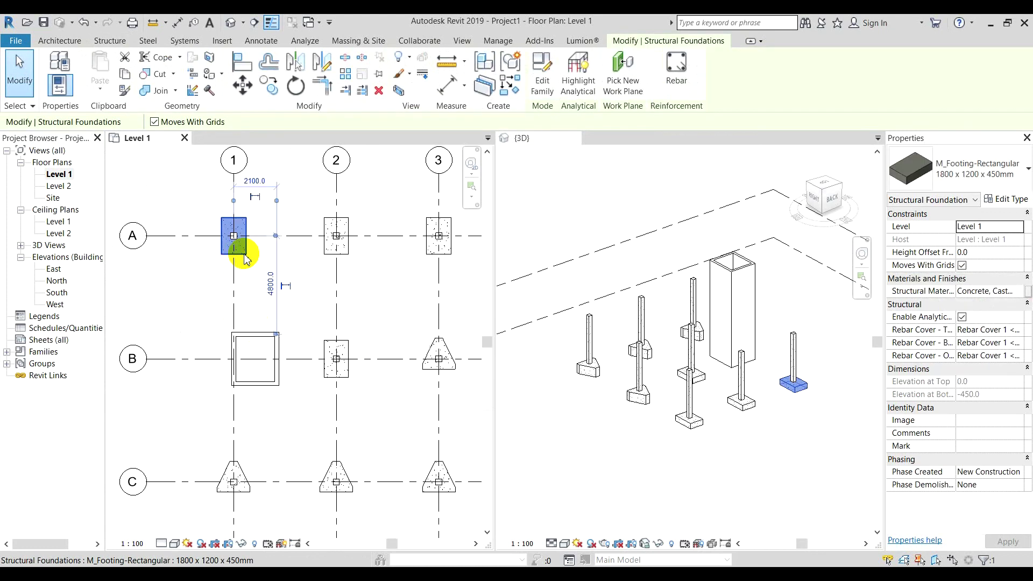
left_click(1012, 199)
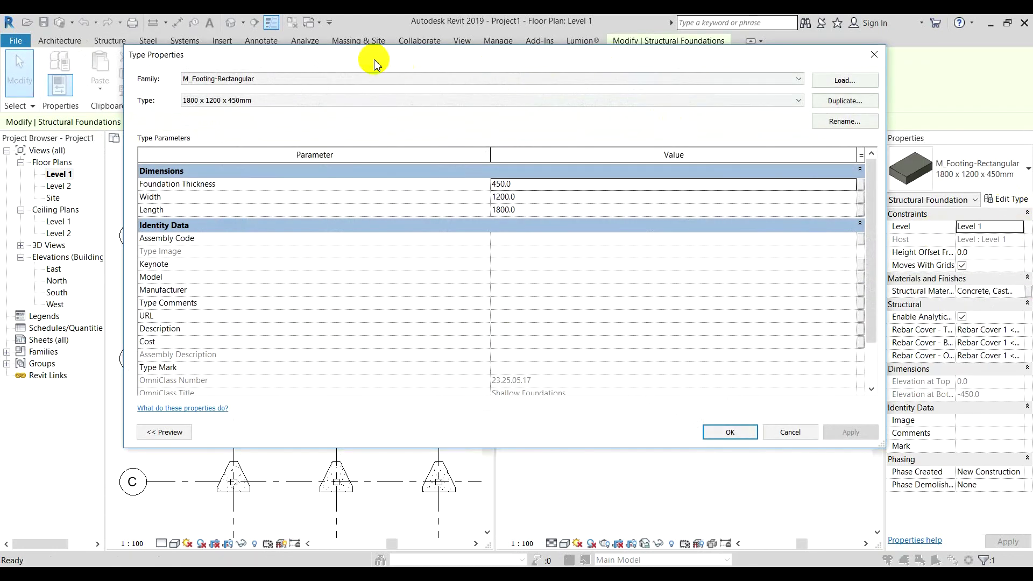
left_click_drag(282, 57, 215, 28)
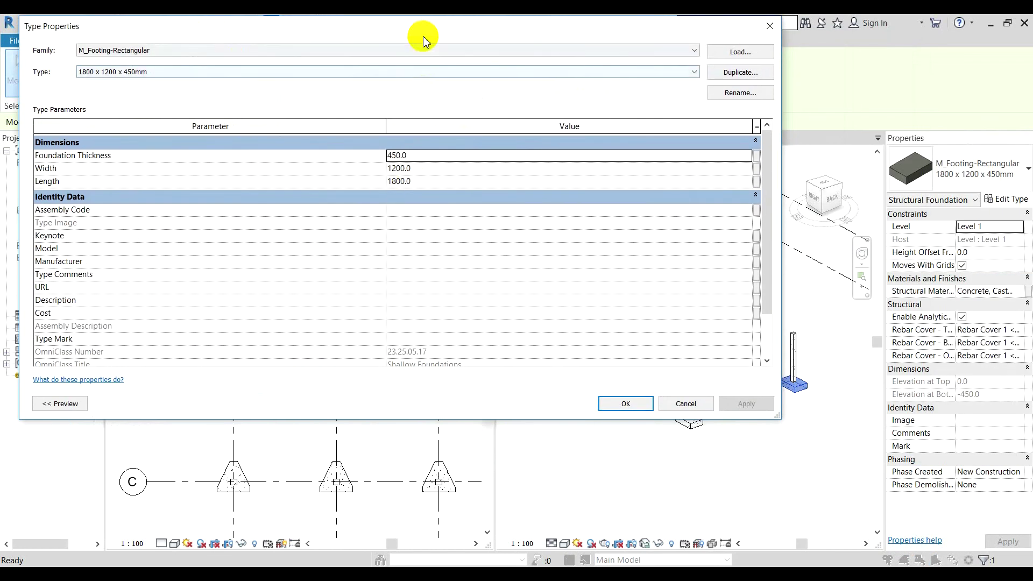
left_click_drag(423, 39, 501, 52)
left_click(818, 86)
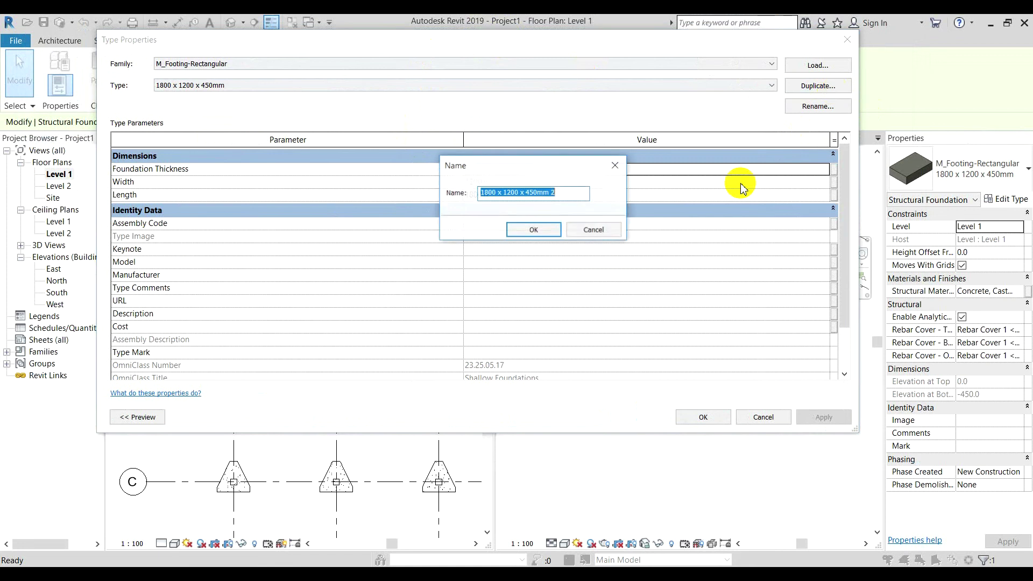
key("BackSpace")
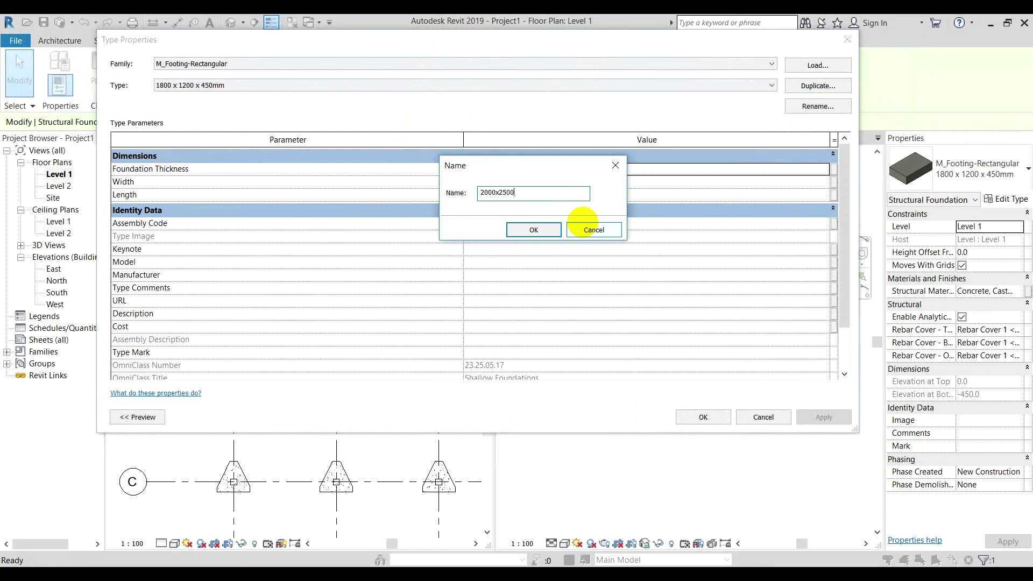
left_click(544, 233)
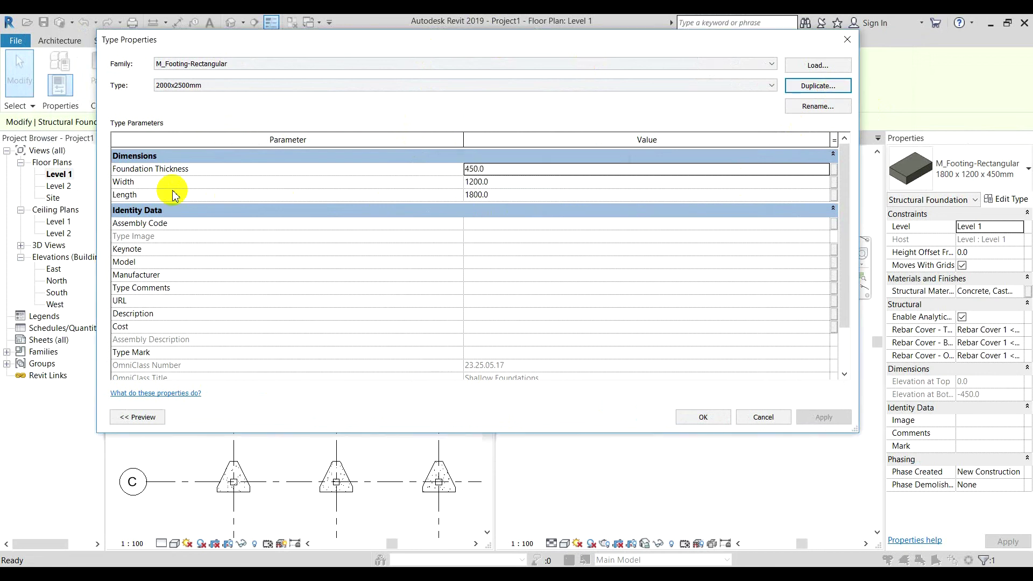
- Set the 2000x2500mm footing type's foundation thickness to 500, width to 2000 and length to 2500 mm
left_click(511, 168)
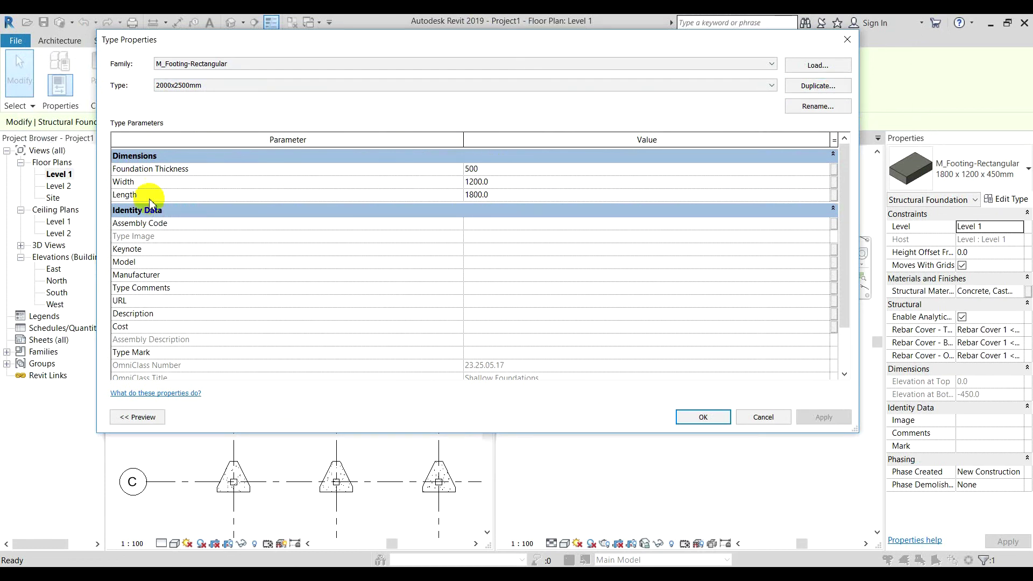
left_click(501, 184)
type("2000")
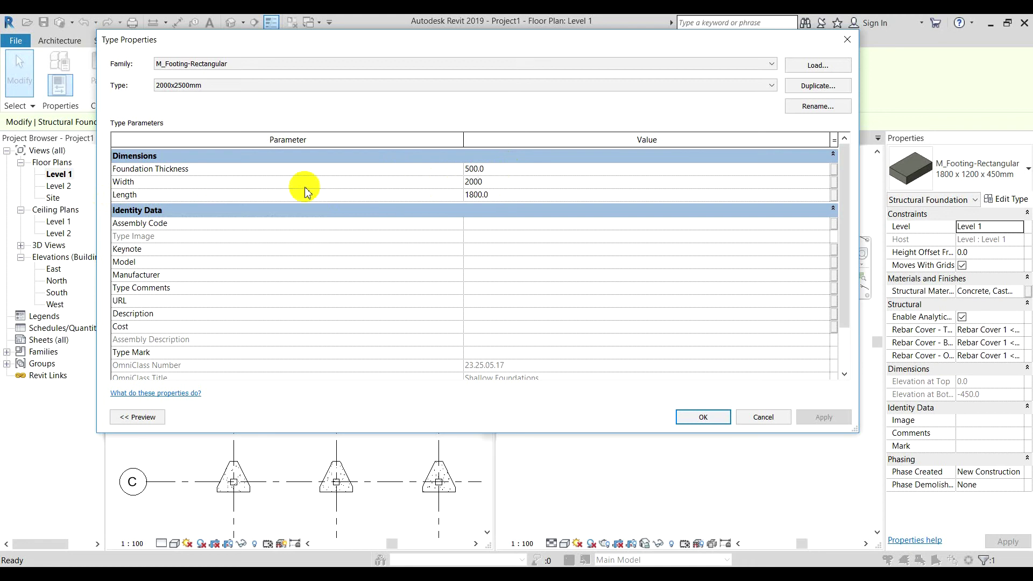
left_click(547, 196)
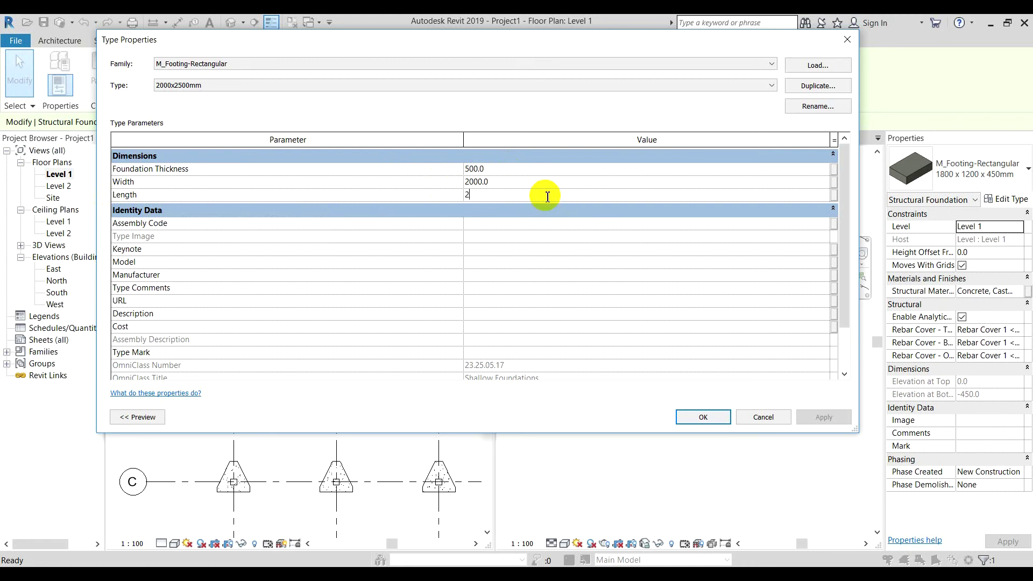
type("2500")
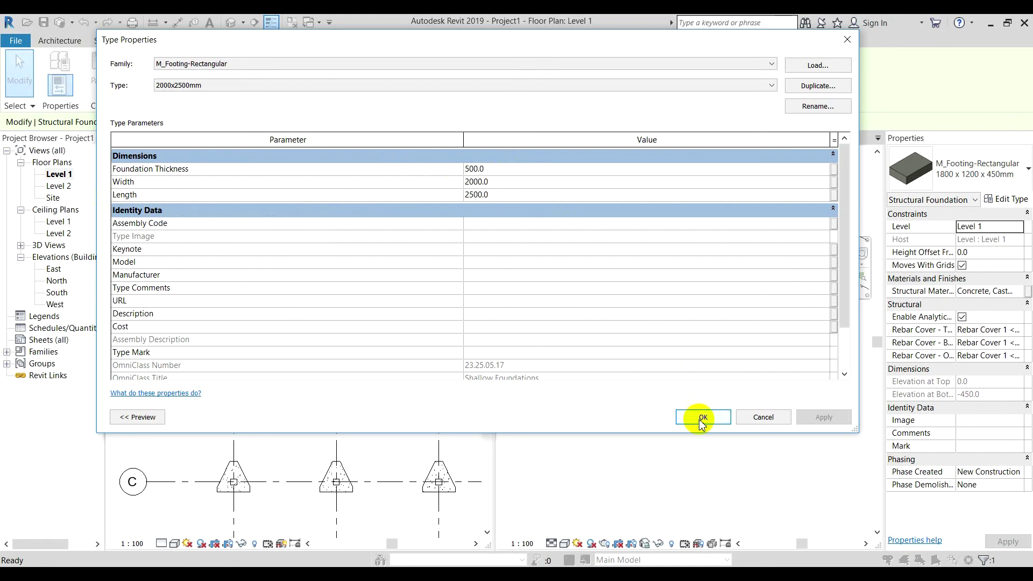
left_click(694, 418)
scroll(226, 235, "up", 3)
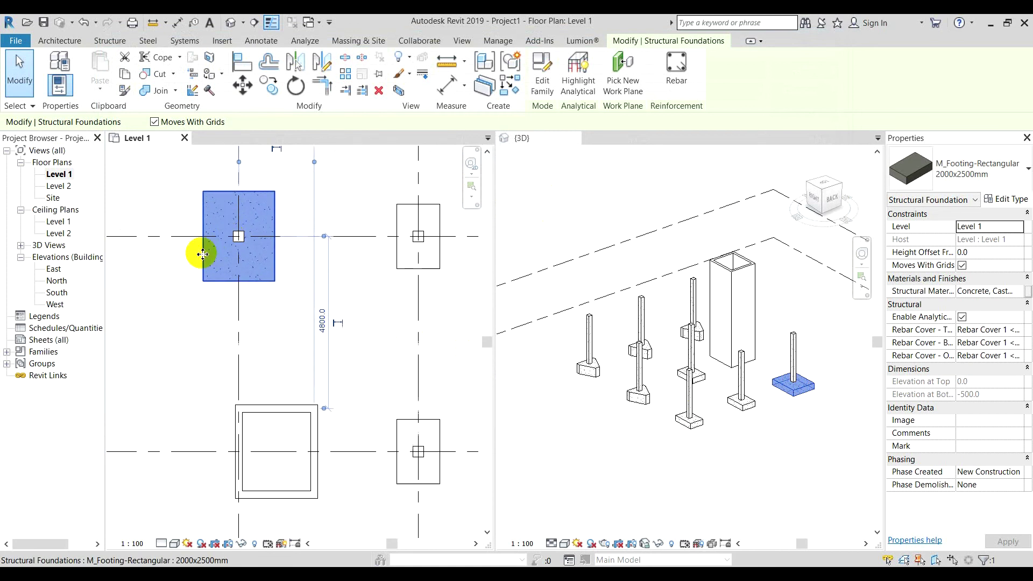
key("Escape")
- Change the rectangular footing at grid intersection A-3 to the M_Footing-Rectangular 2000x2500mm type
scroll(242, 316, "down", 3)
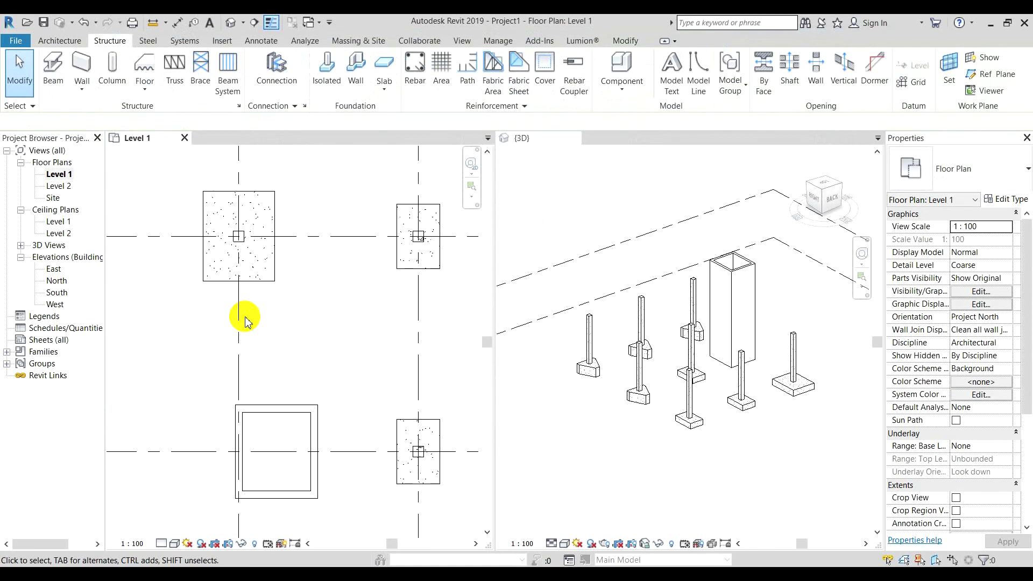
scroll(280, 297, "down", 1)
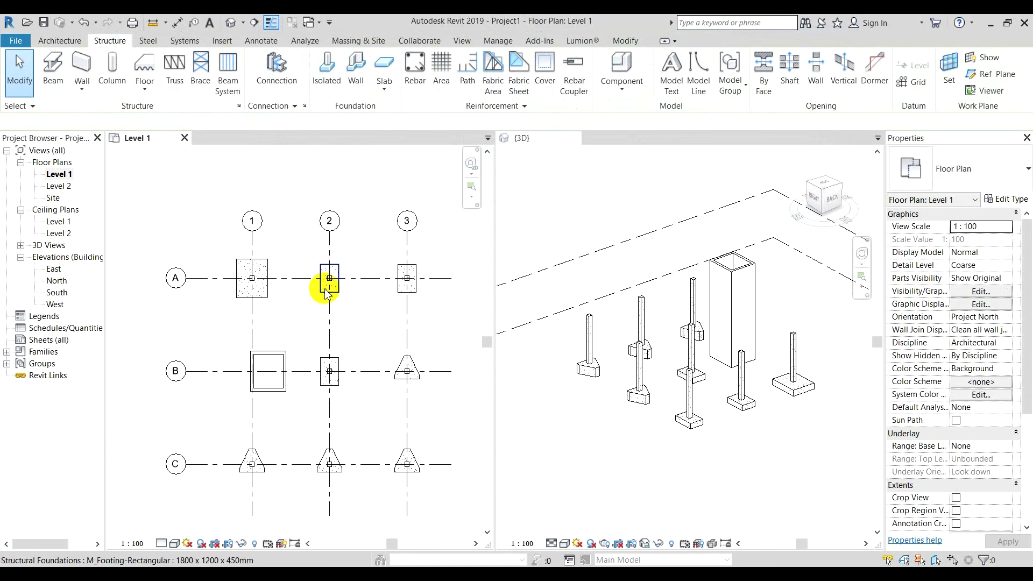
left_click(402, 293)
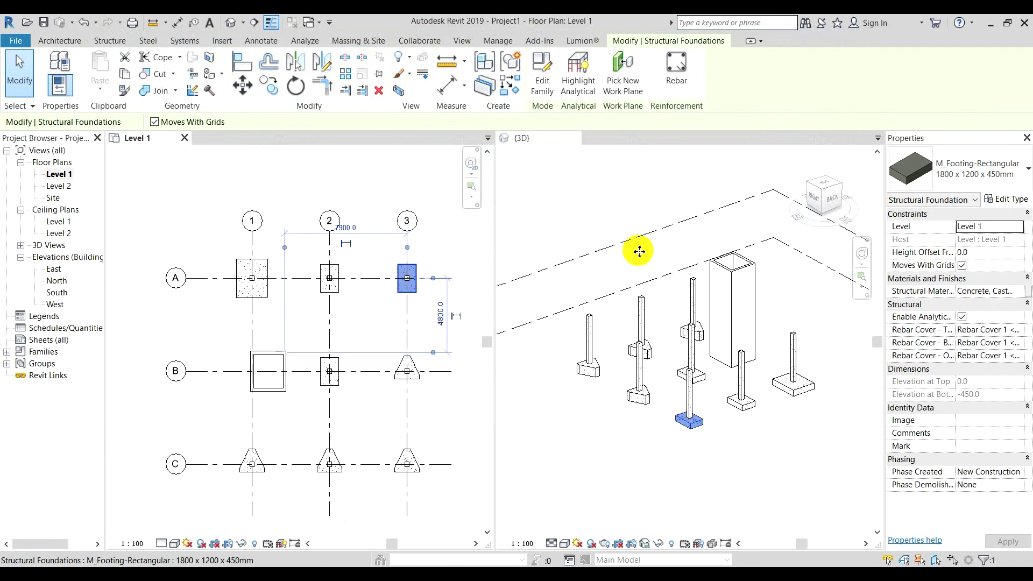
left_click(992, 170)
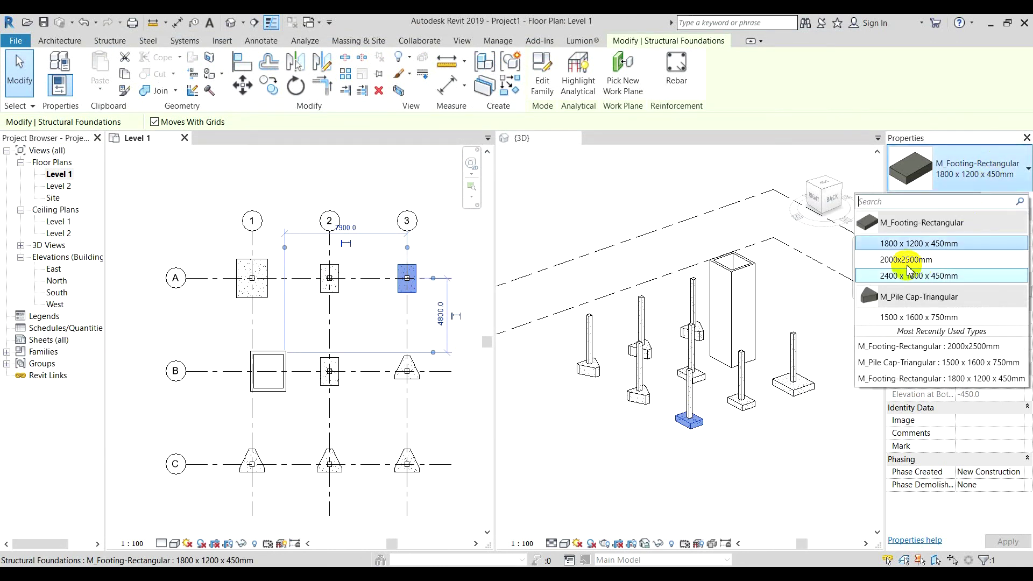
mouse_move(890, 261)
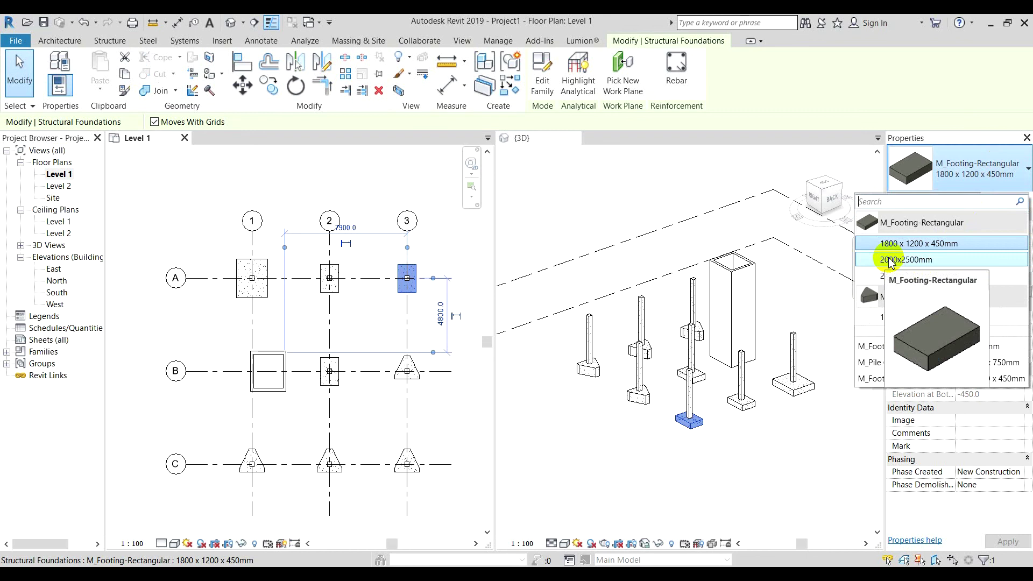
left_click(896, 261)
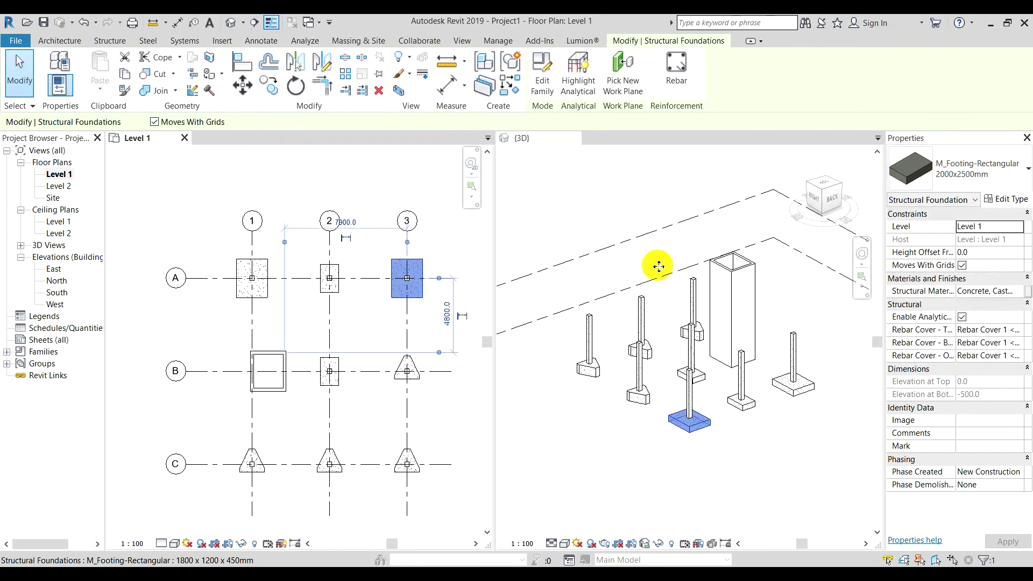
scroll(394, 265, "up", 2)
left_click(346, 254)
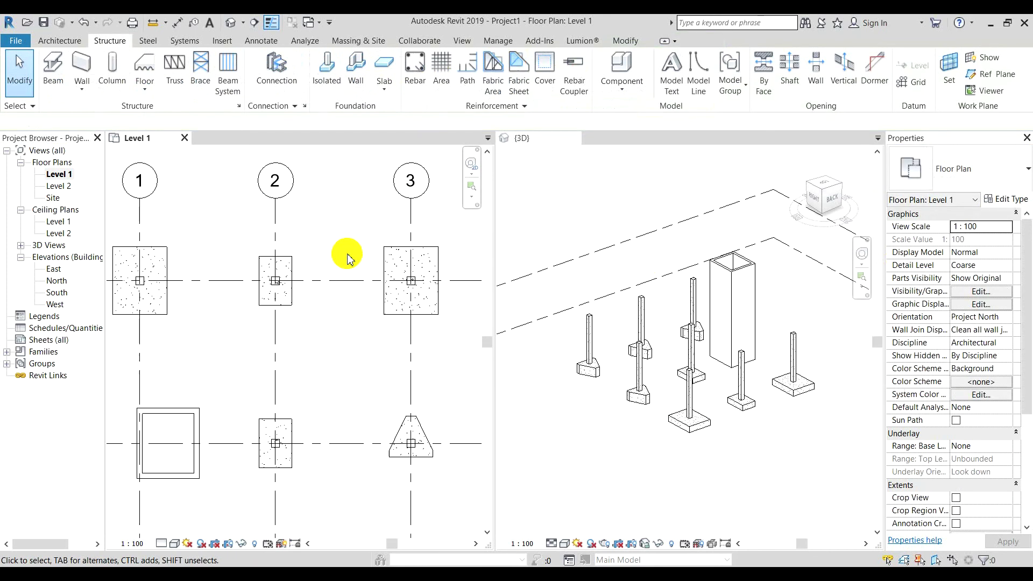
- Edit the triangular pile cap type at grid intersection B-3, setting its foundation thickness to 500 mm and its width to 2000 mm
scroll(403, 323, "down", 3)
scroll(375, 331, "up", 2)
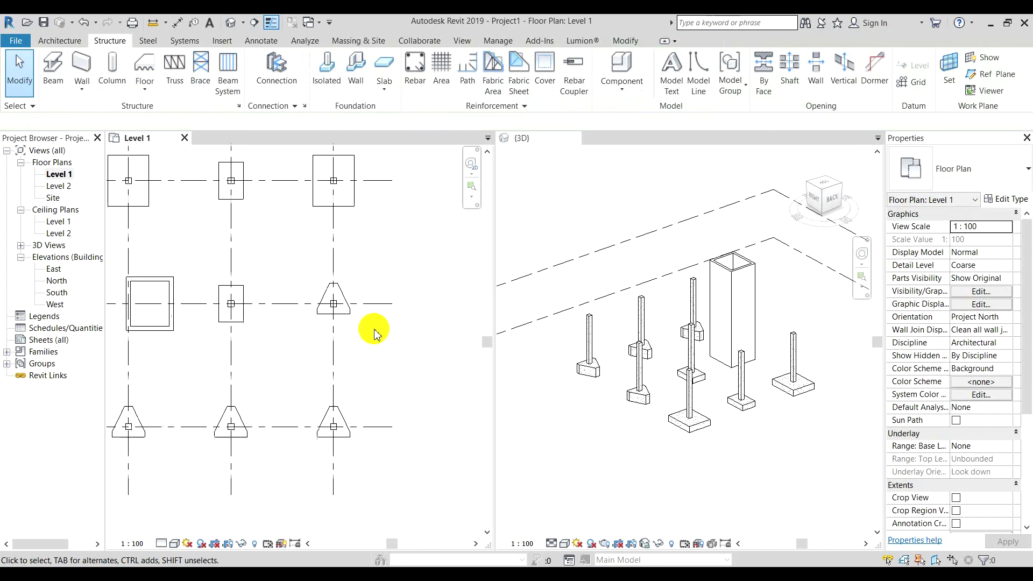
left_click(347, 316)
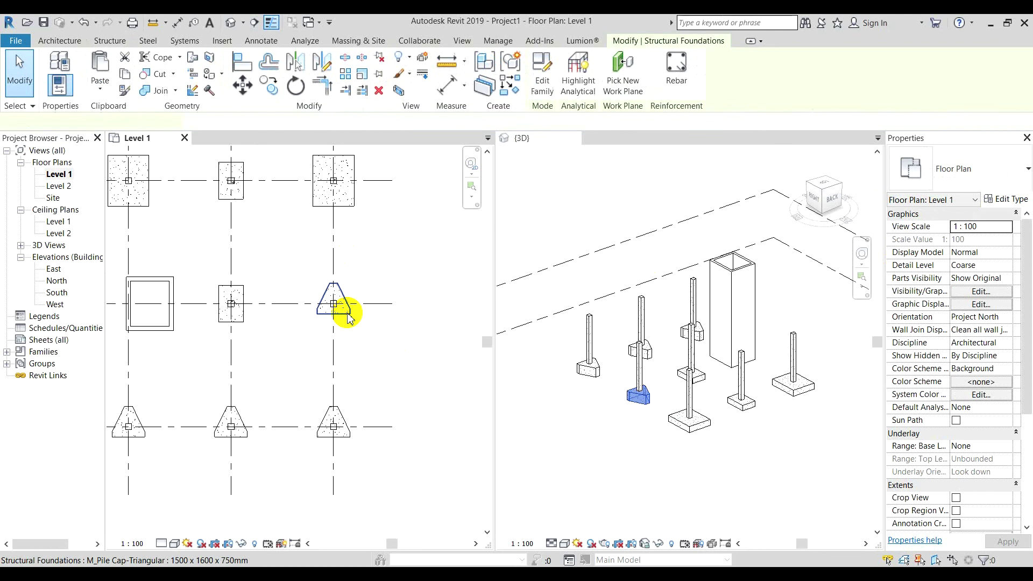
left_click(1013, 199)
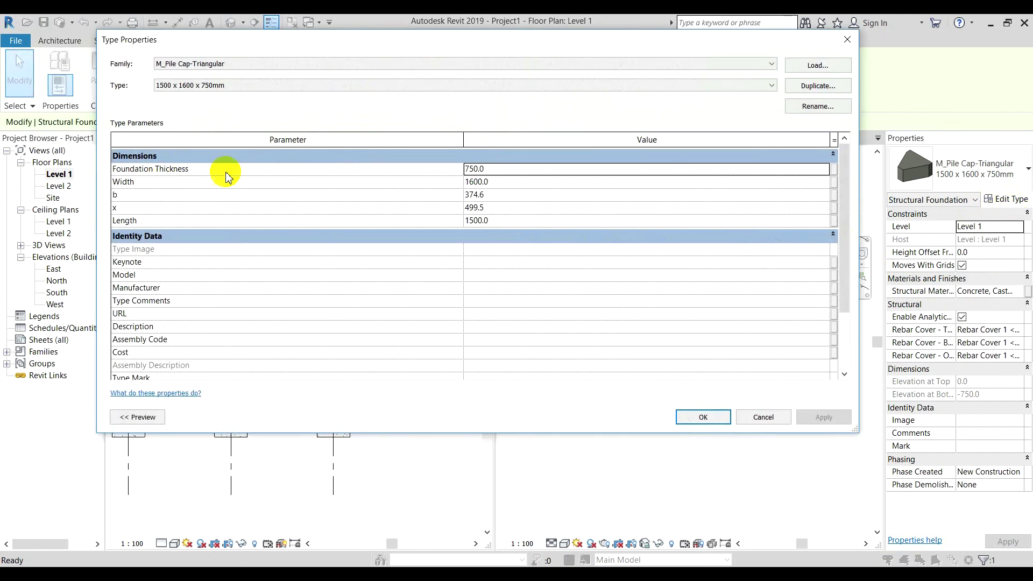
left_click(504, 172)
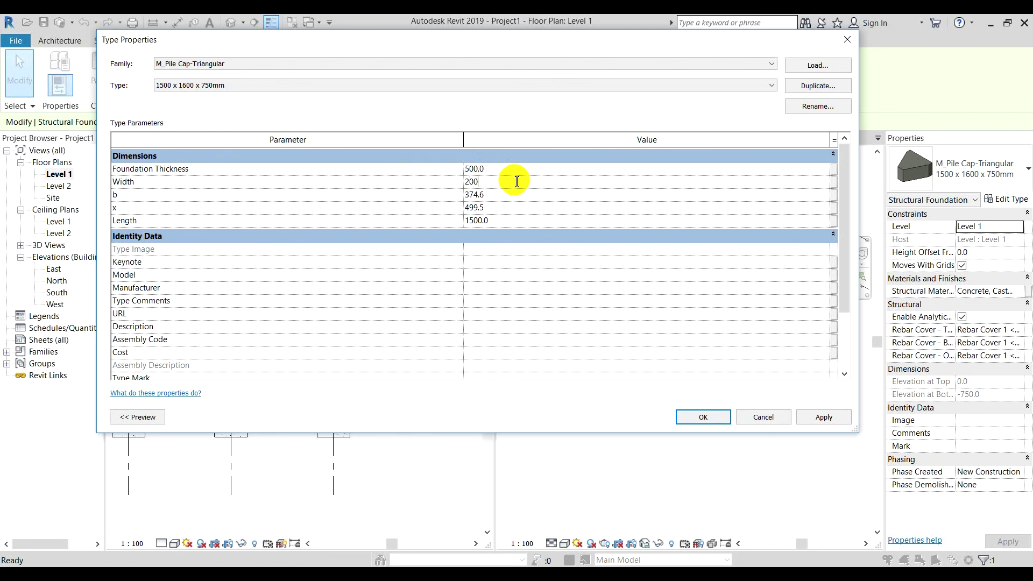
left_click(517, 183)
left_click(702, 417)
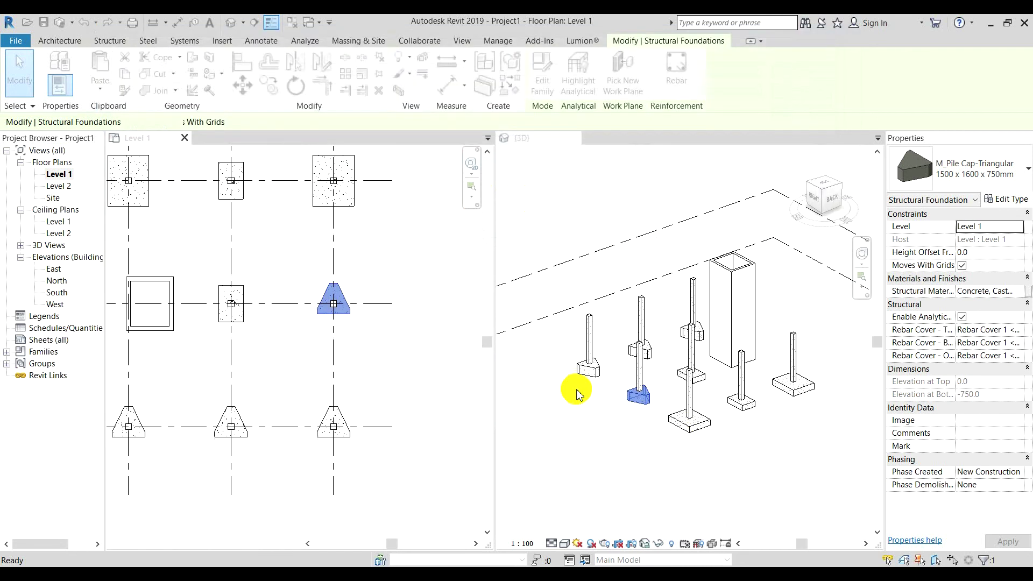
left_click(401, 345)
scroll(323, 377, "down", 2)
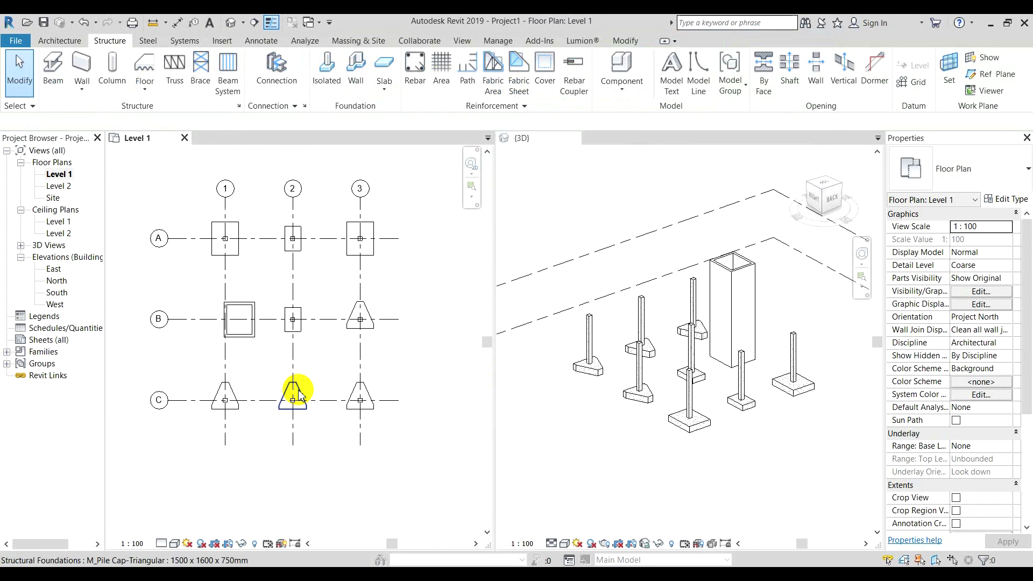
scroll(312, 392, "up", 2)
scroll(339, 385, "down", 2)
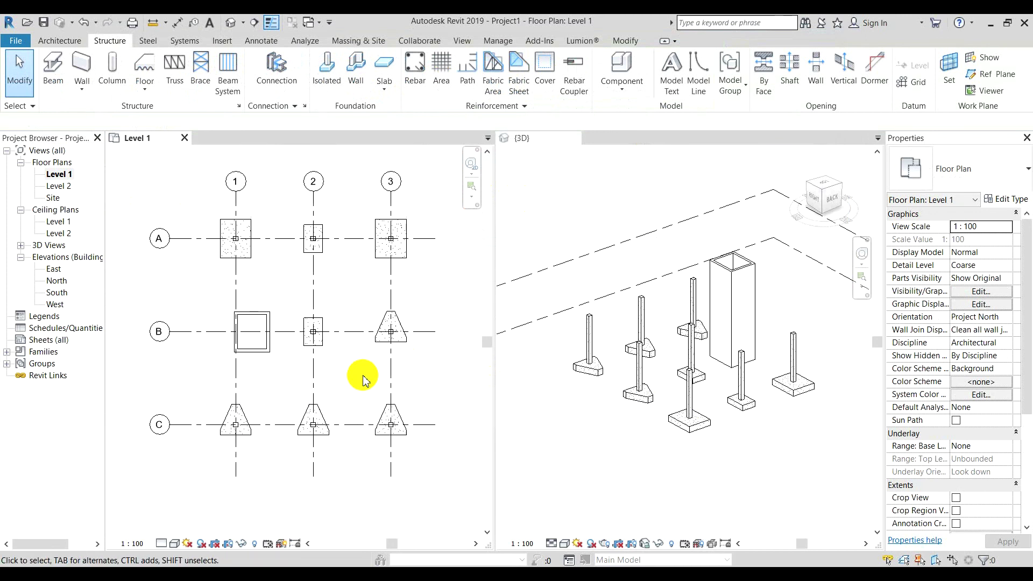
scroll(344, 365, "down", 3)
scroll(301, 363, "up", 3)
scroll(288, 365, "up", 3)
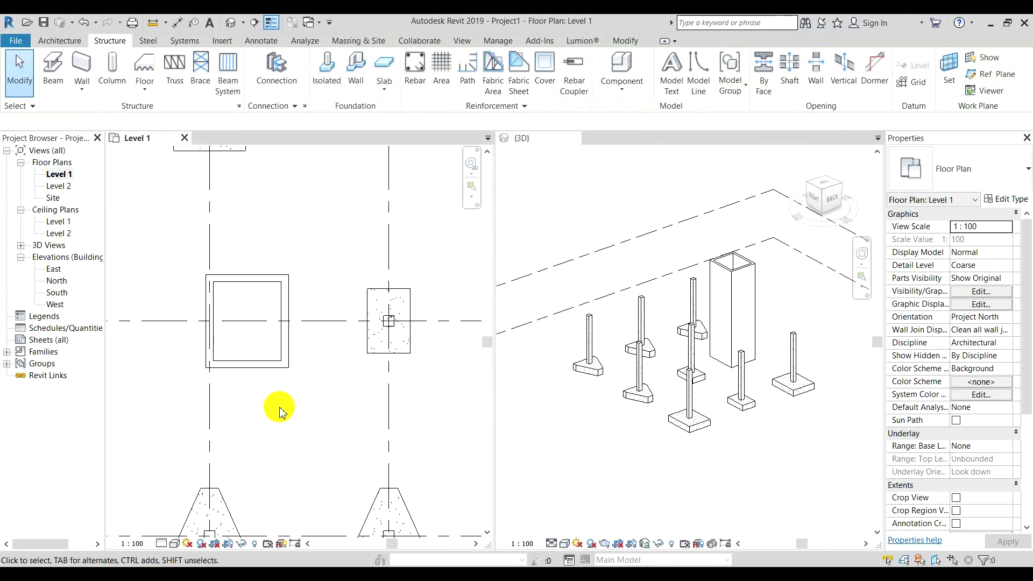
scroll(272, 393, "down", 4)
scroll(300, 389, "up", 2)
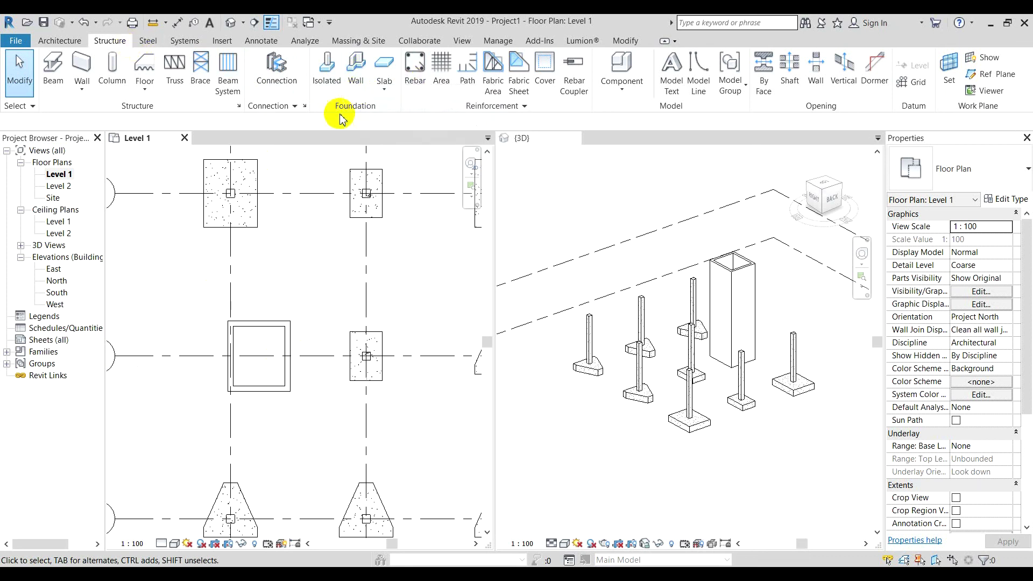
- Start a wall foundation and duplicate the Bearing Footing - 900 x 300 type under the name 1000x500mm
left_click(356, 67)
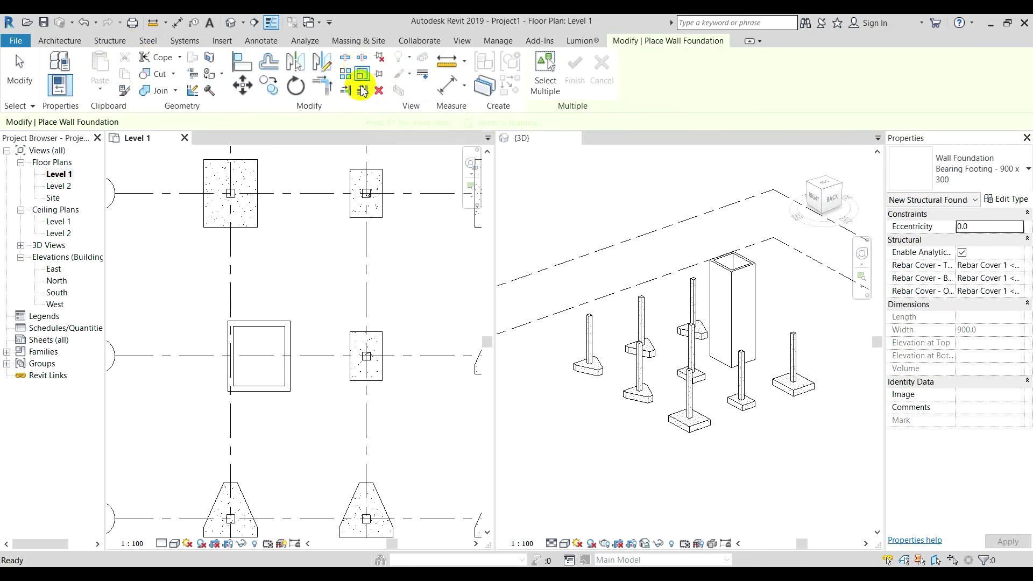
scroll(327, 278, "down", 1)
scroll(286, 317, "up", 2)
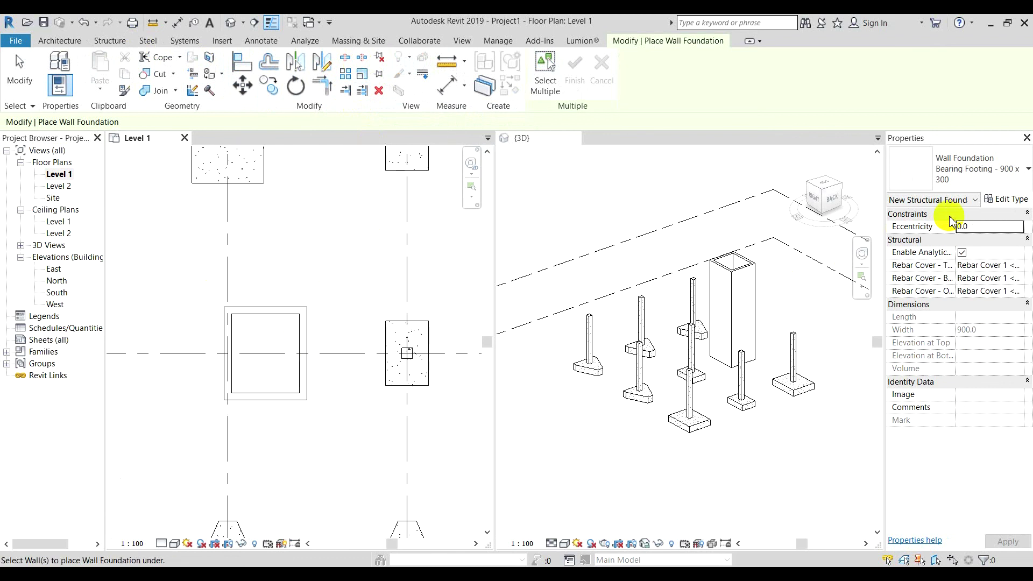
left_click(1012, 200)
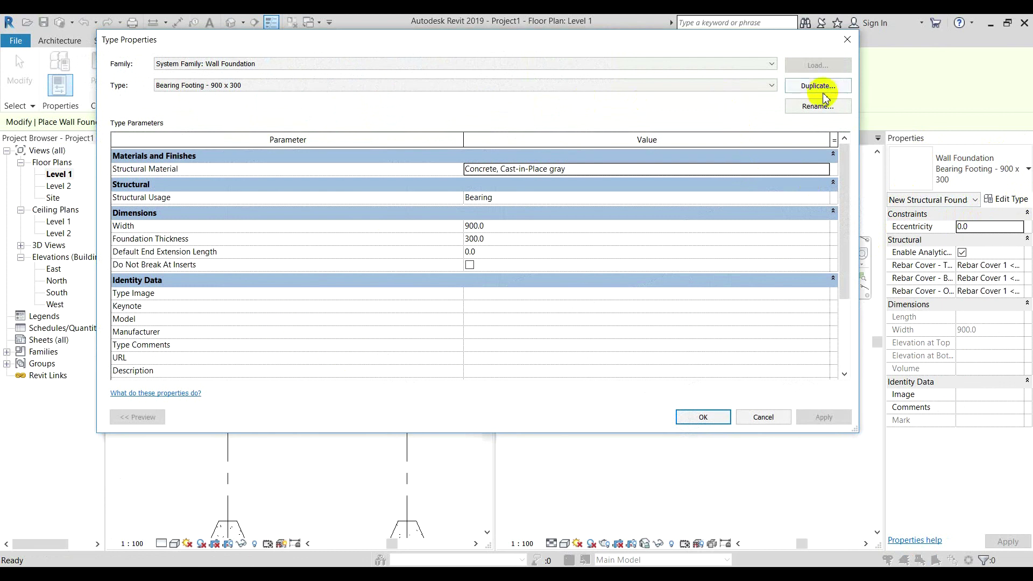
left_click(825, 88)
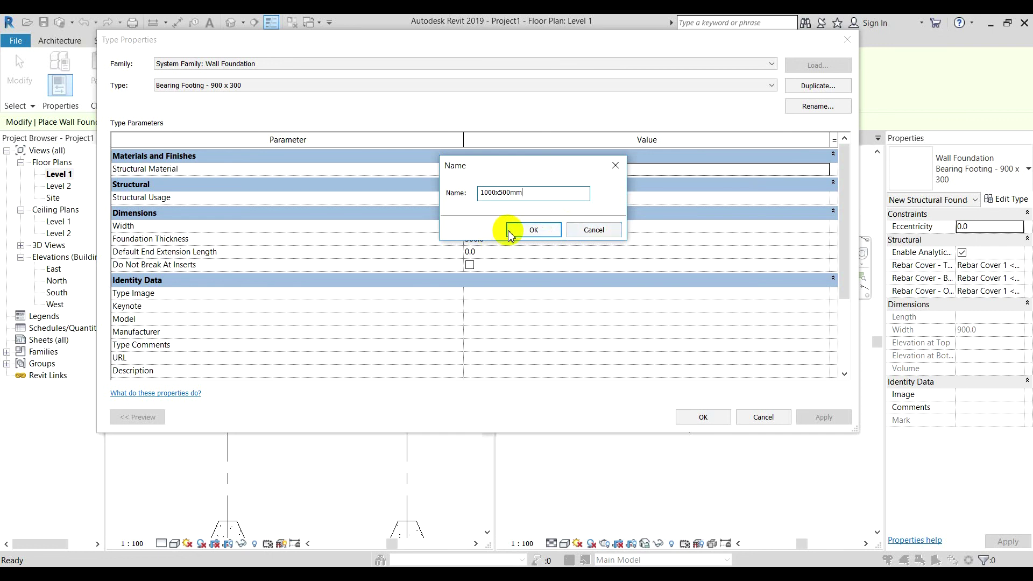
left_click(532, 230)
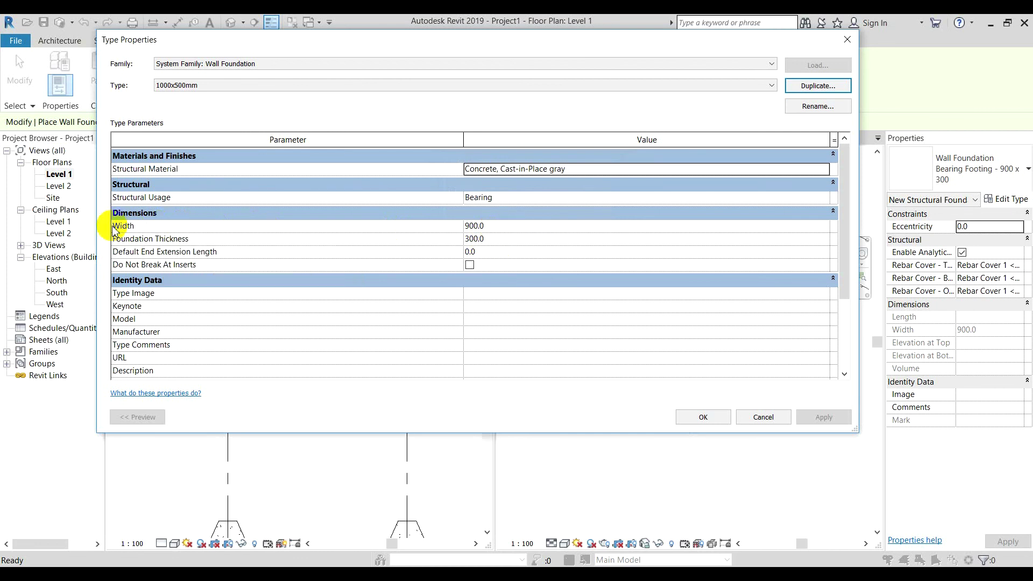
- Set the 1000x500mm wall foundation type's width to 1000 mm and its foundation thickness to 500 mm
left_click(515, 225)
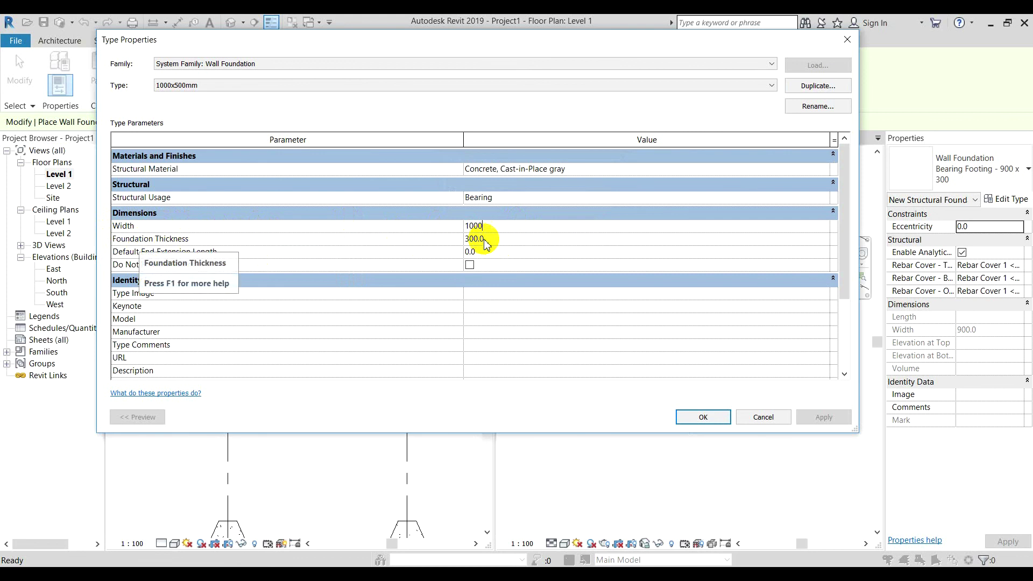
left_click(504, 240)
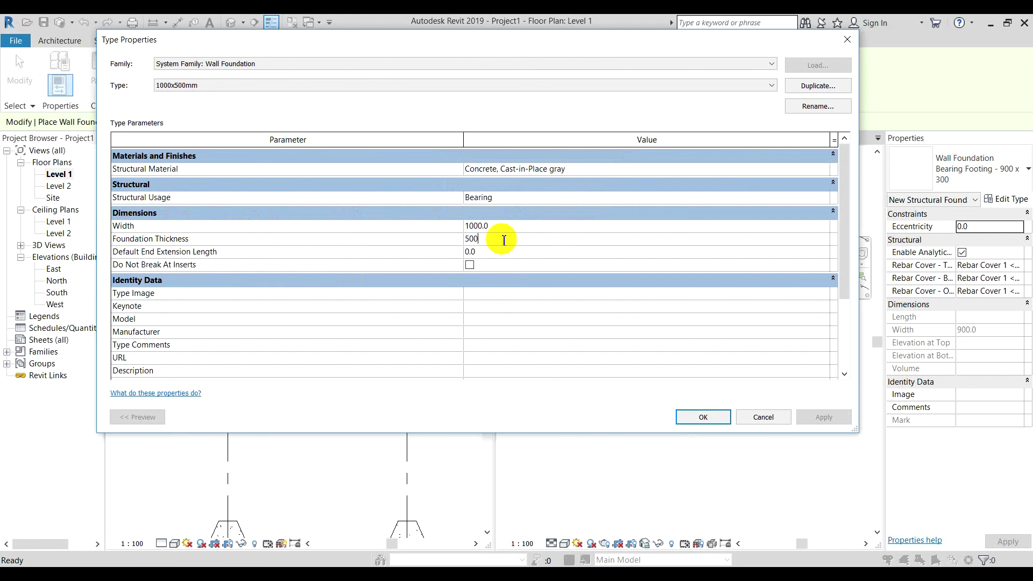
left_click(703, 417)
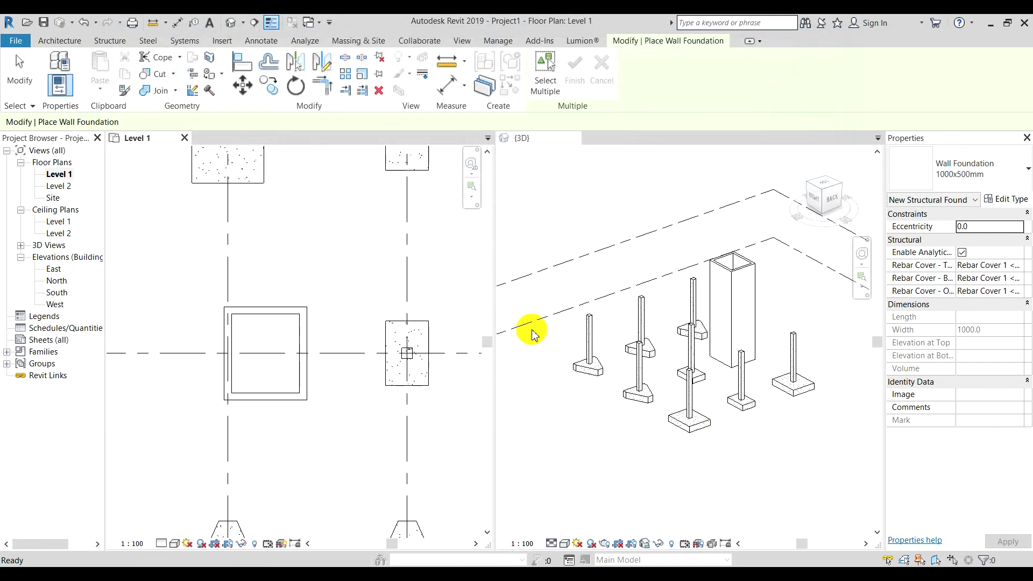
- Place 1000x500mm wall foundations under all four walls of the rectangular shaft near grid intersection B-1
left_click(308, 336)
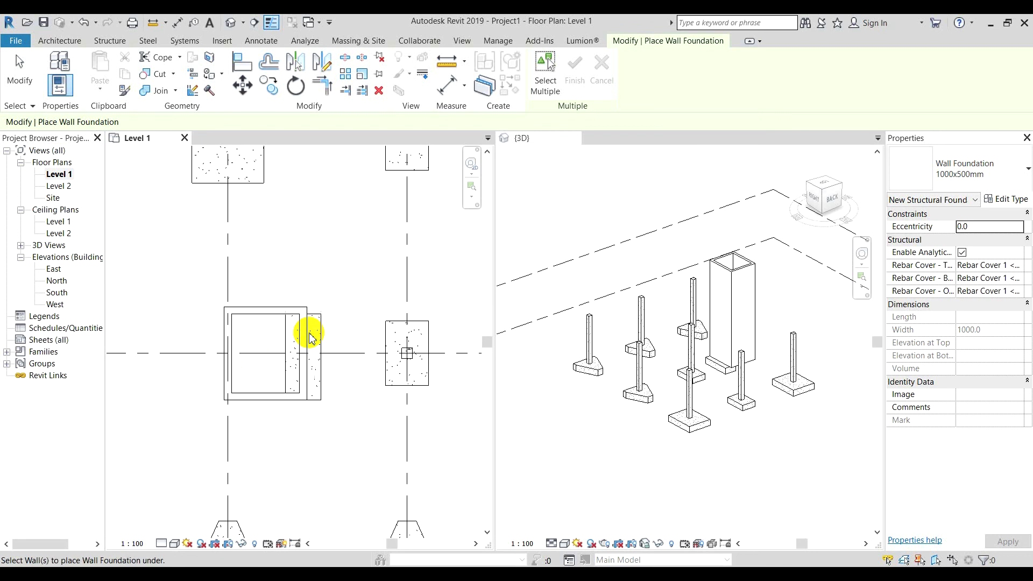
left_click(273, 311)
left_click(231, 349)
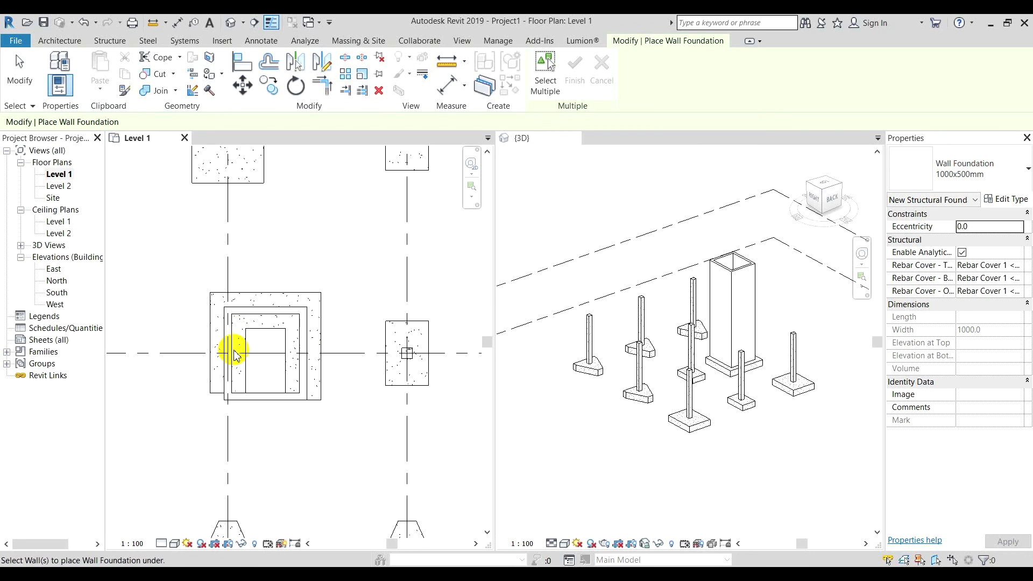
left_click(251, 392)
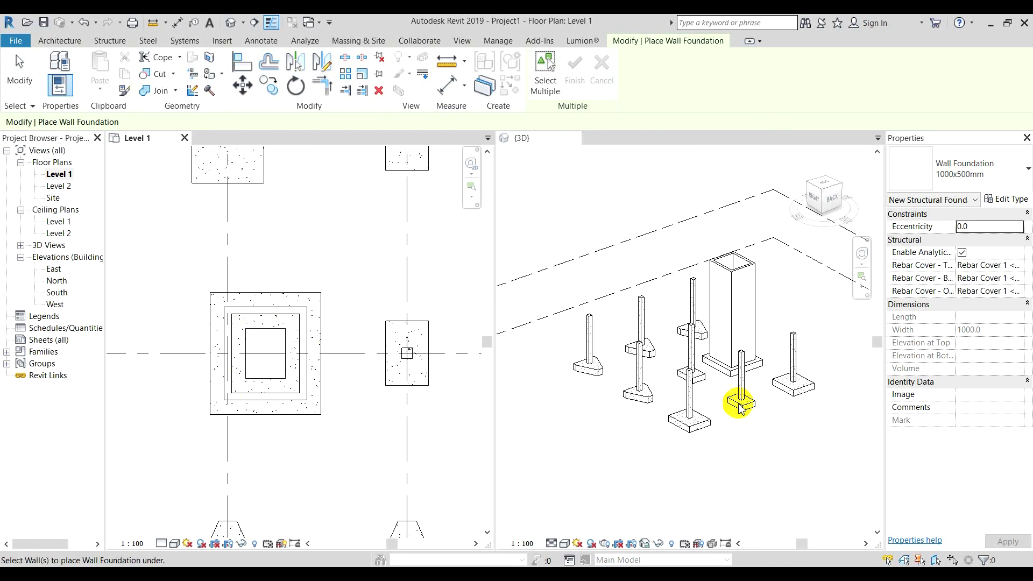
scroll(775, 397, "up", 6)
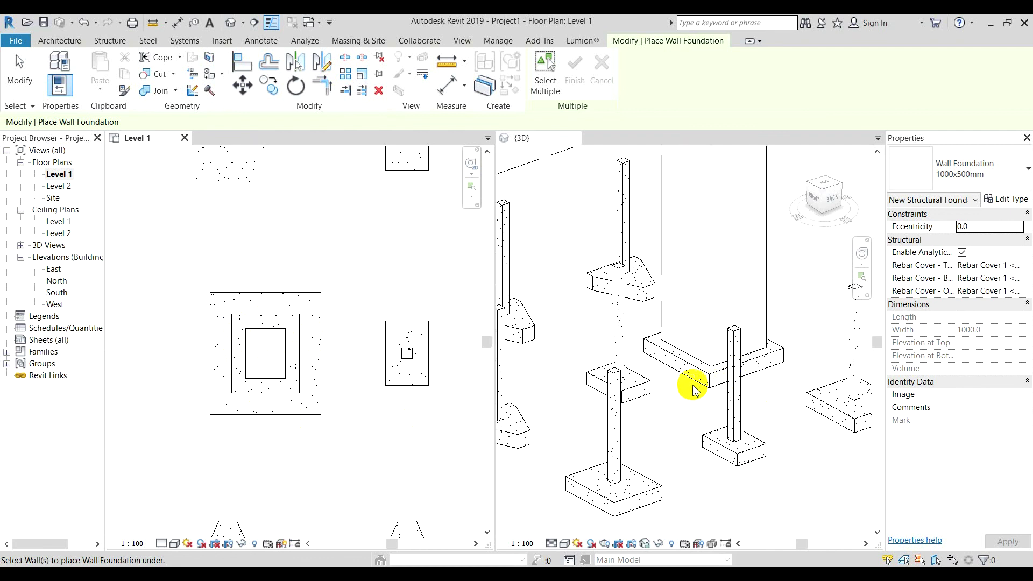
scroll(694, 389, "down", 4)
scroll(335, 327, "down", 4)
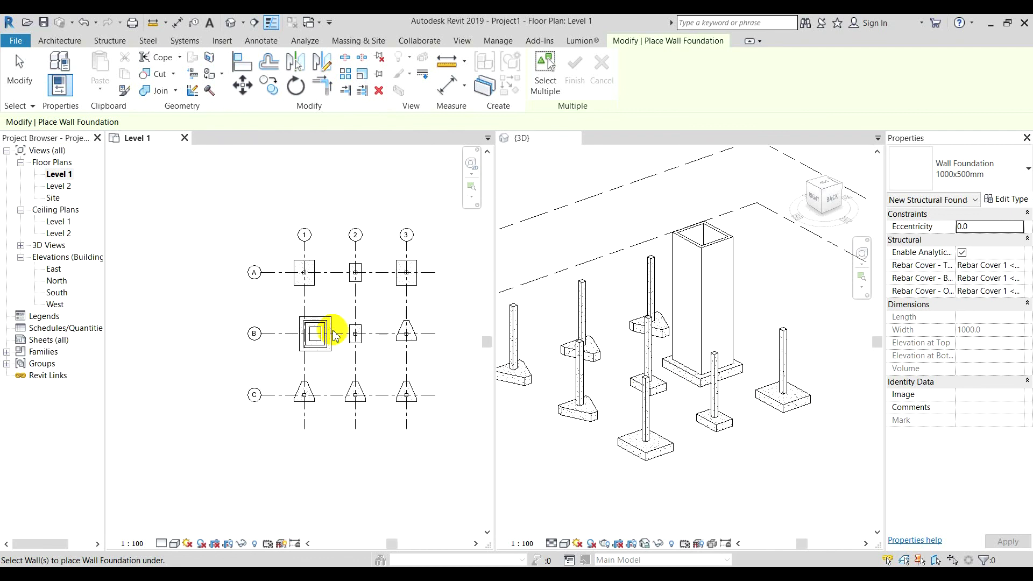
scroll(425, 376, "up", 3)
middle_click_drag(425, 376, 400, 366)
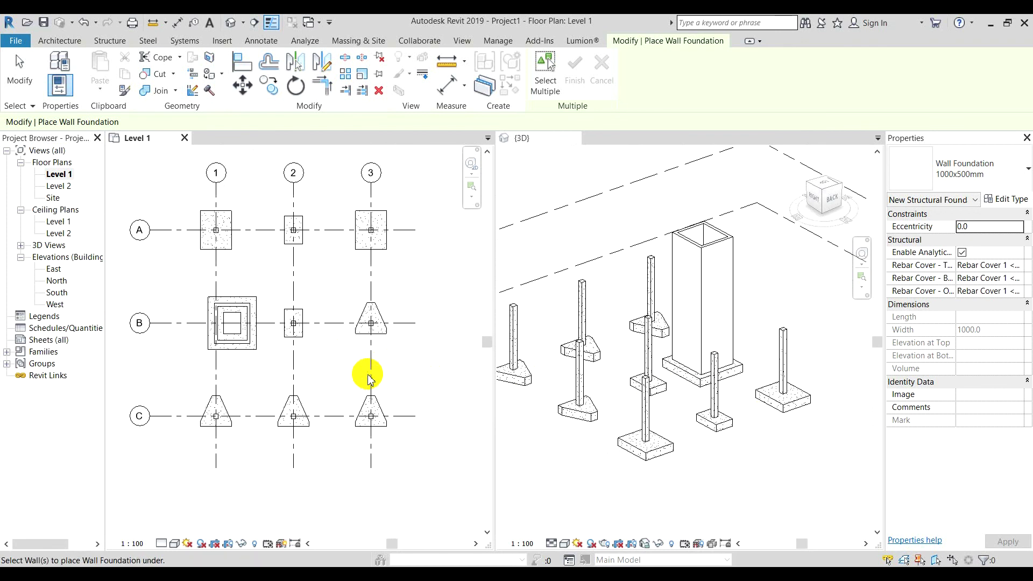
scroll(362, 364, "down", 2)
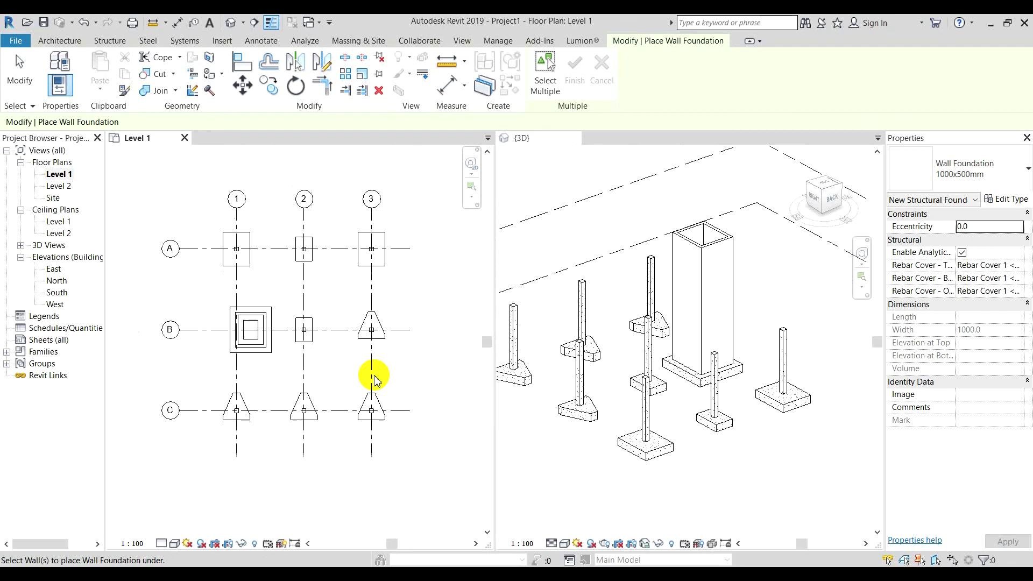
scroll(359, 374, "up", 3)
middle_click_drag(393, 313, 400, 335)
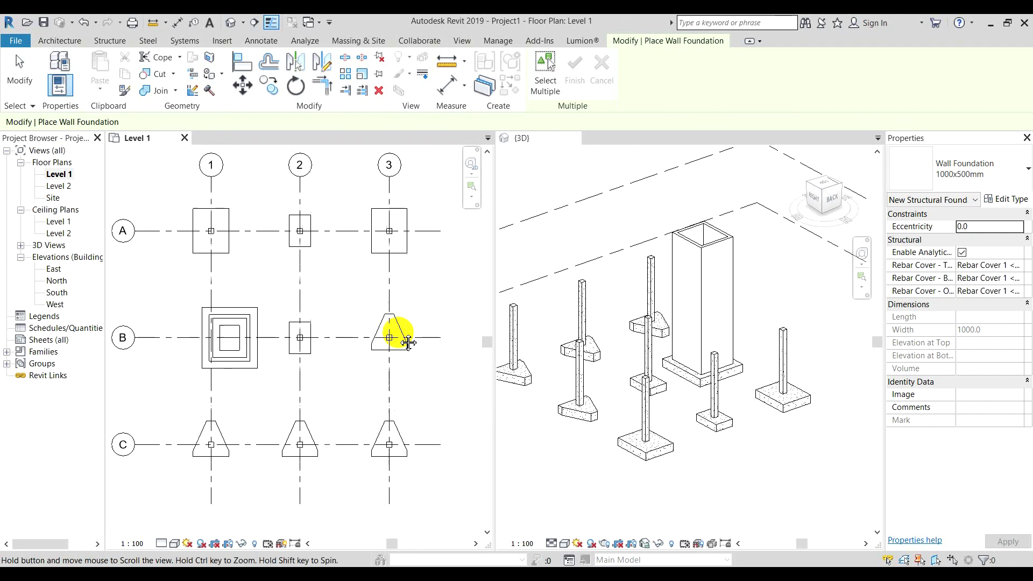
scroll(301, 326, "down", 2)
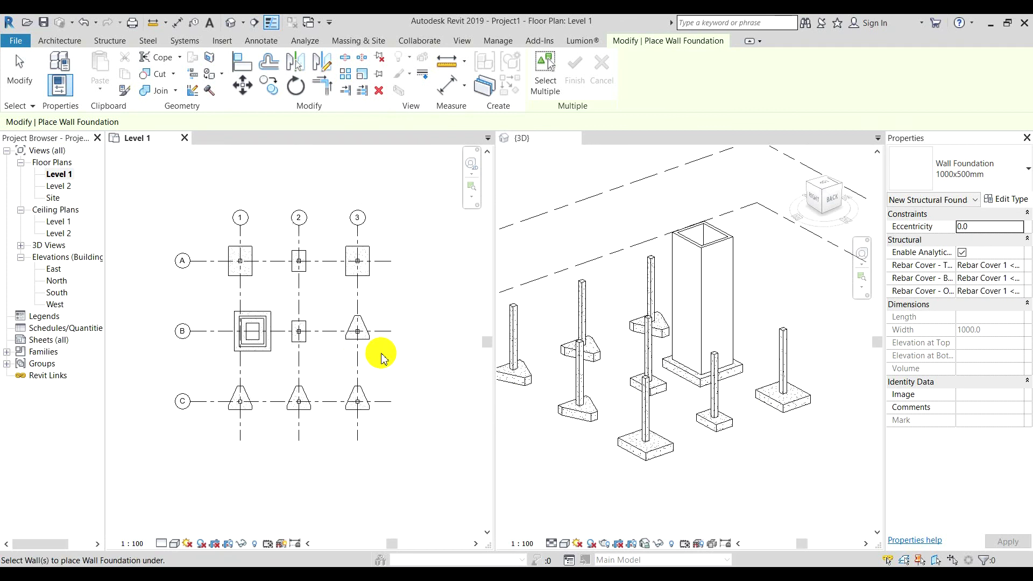
scroll(379, 345, "up", 2)
scroll(371, 366, "down", 3)
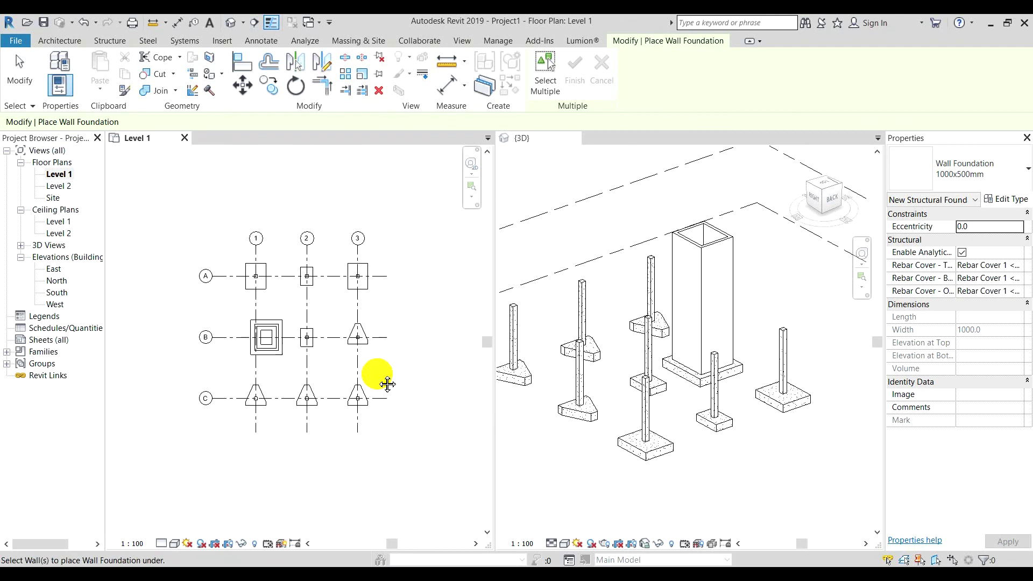